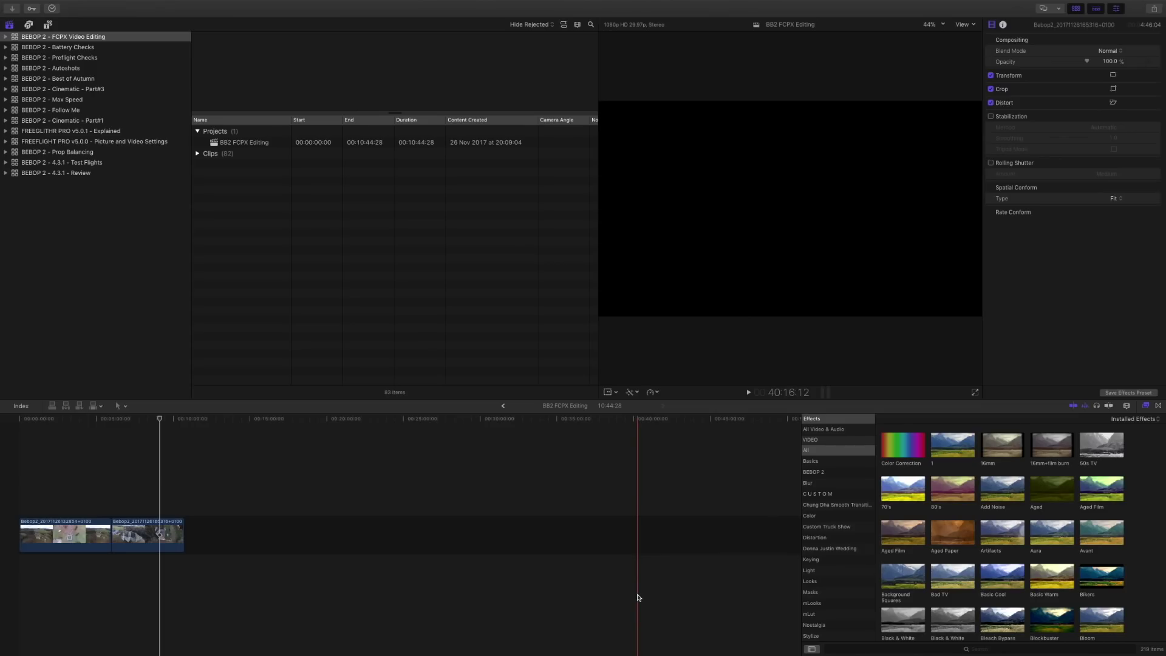
- Check the Bebop 2 camera's clips in the media import window and close it without importing
mouse_move(920, 4)
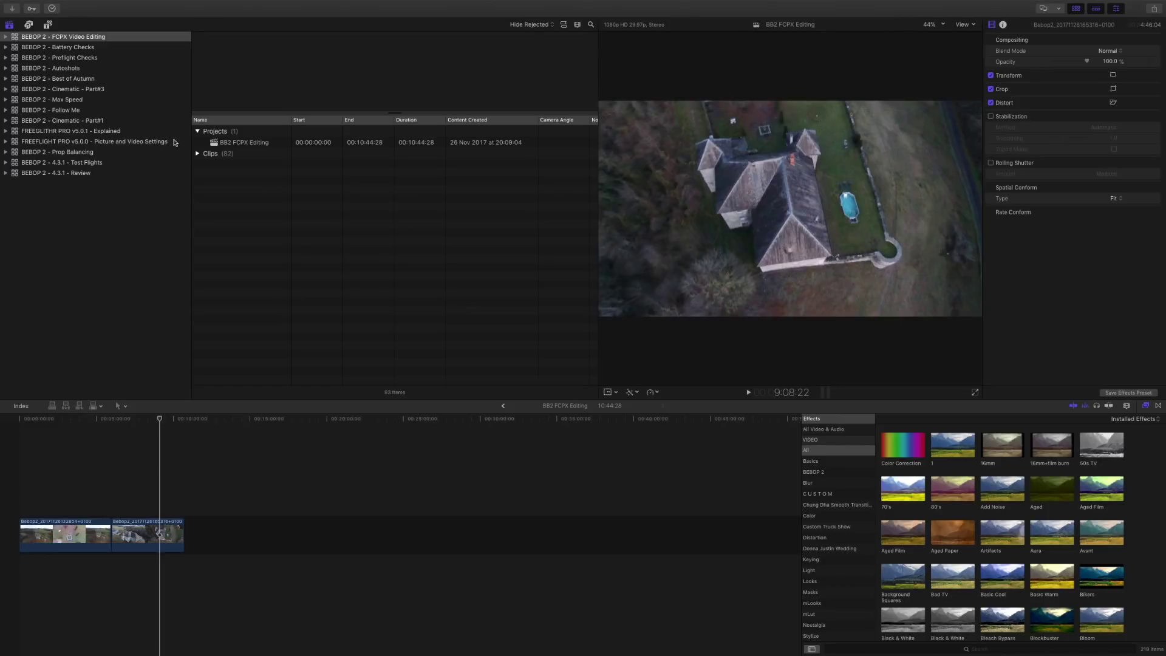
click(49, 27)
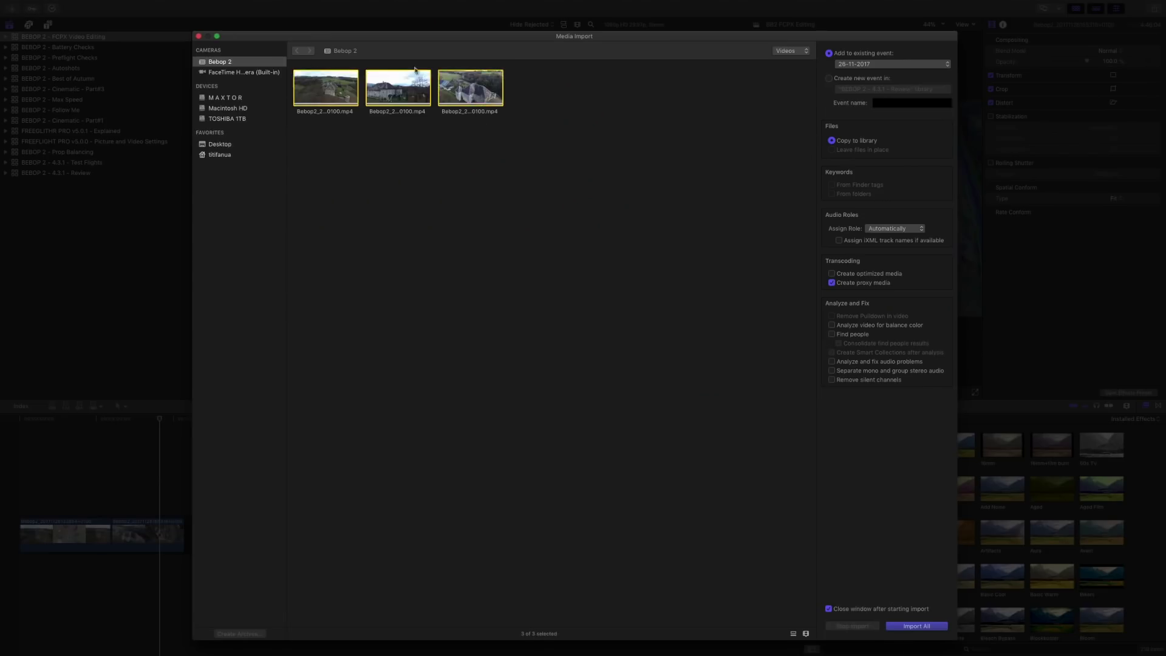
click(199, 38)
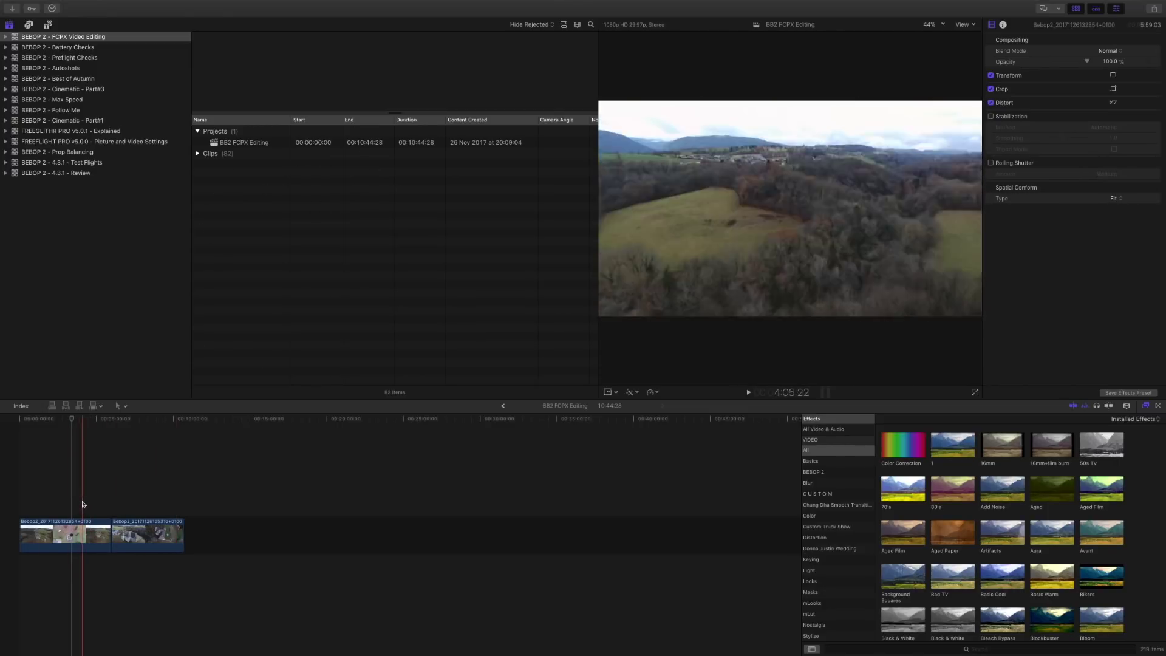
- Preview several moments of the first drone clip in the timeline
click(47, 503)
click(54, 490)
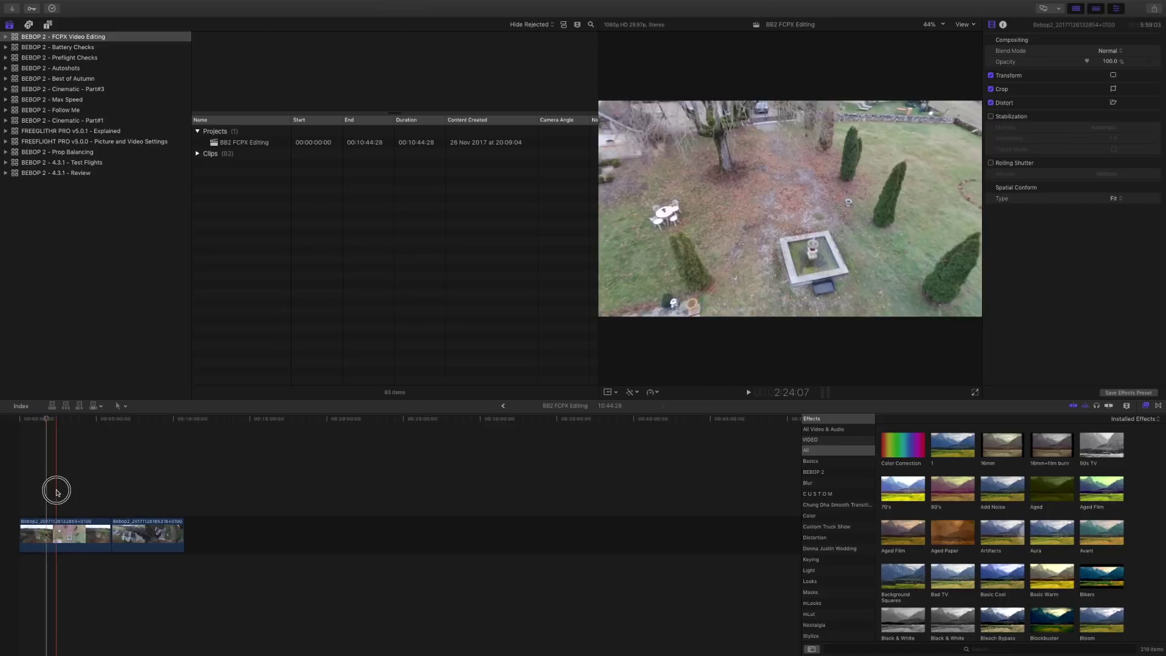
click(60, 490)
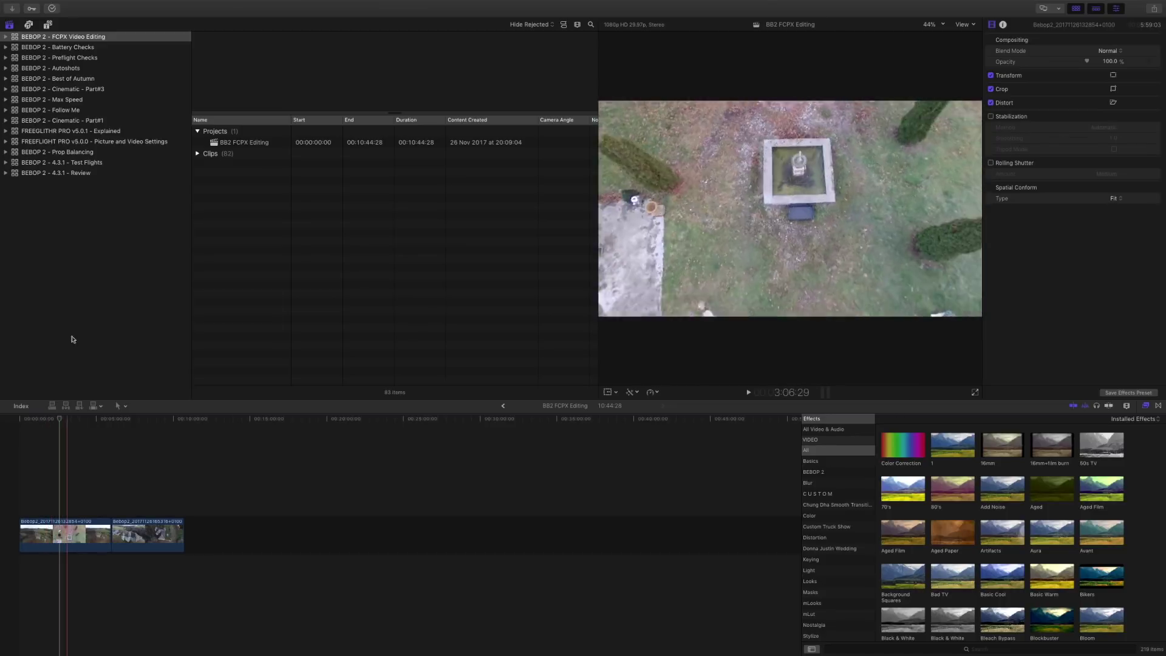
- Show the iTunes music library, clear its search and sort the tracks by name
click(29, 25)
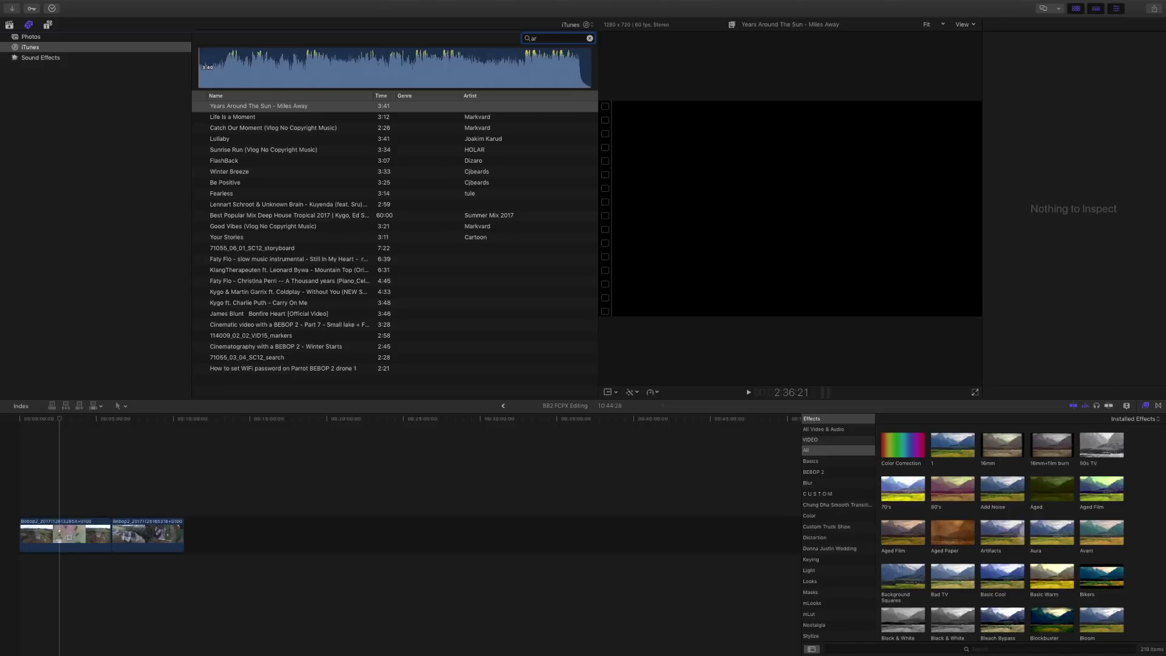
key(BackSpace)
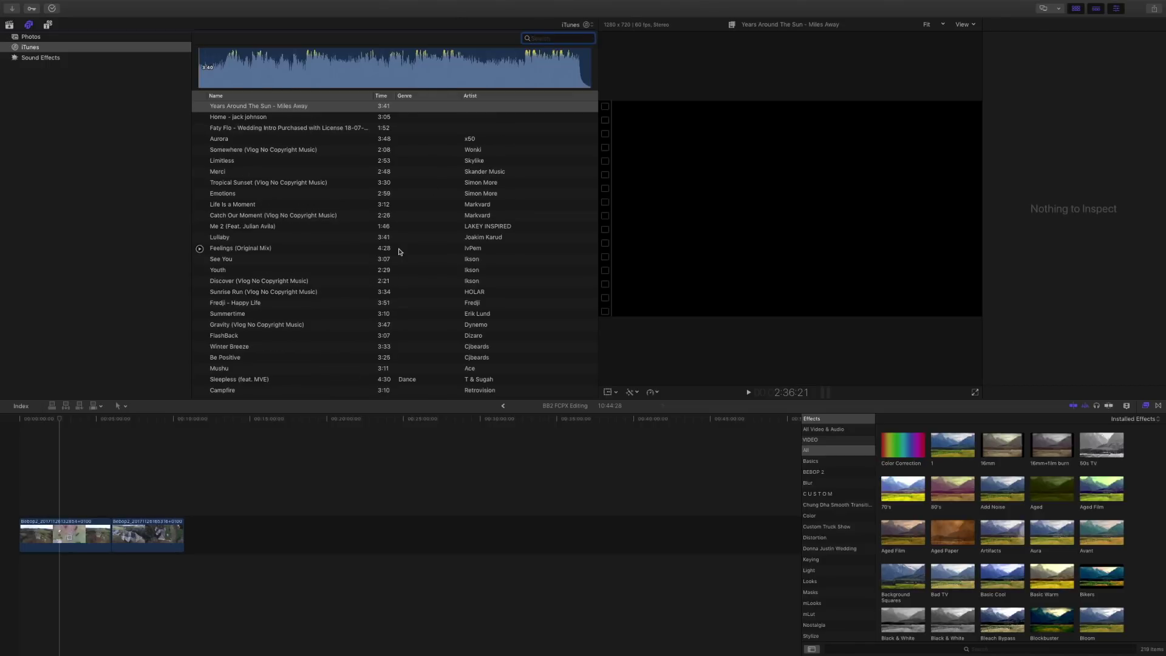
scroll(400, 251, down, 10)
scroll(400, 252, down, 2)
click(285, 96)
scroll(282, 162, up, 10)
- Preview the track Aurora and attach it beneath the first drone clip at the start of the timeline
click(201, 120)
click(199, 118)
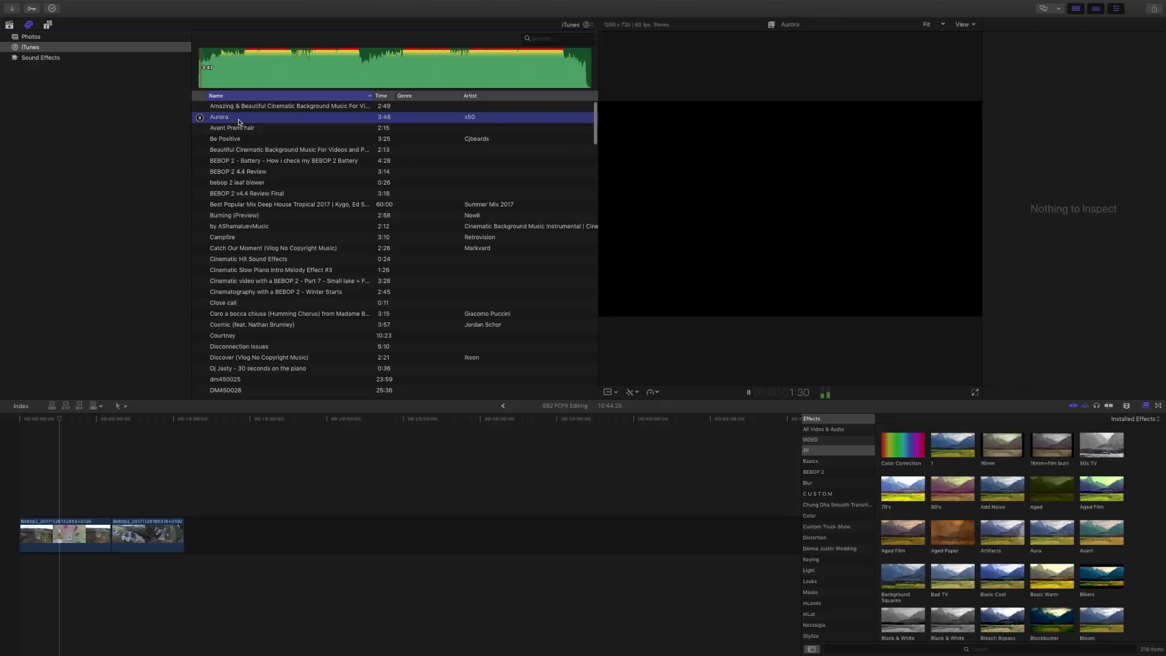
drag(240, 121, 19, 568)
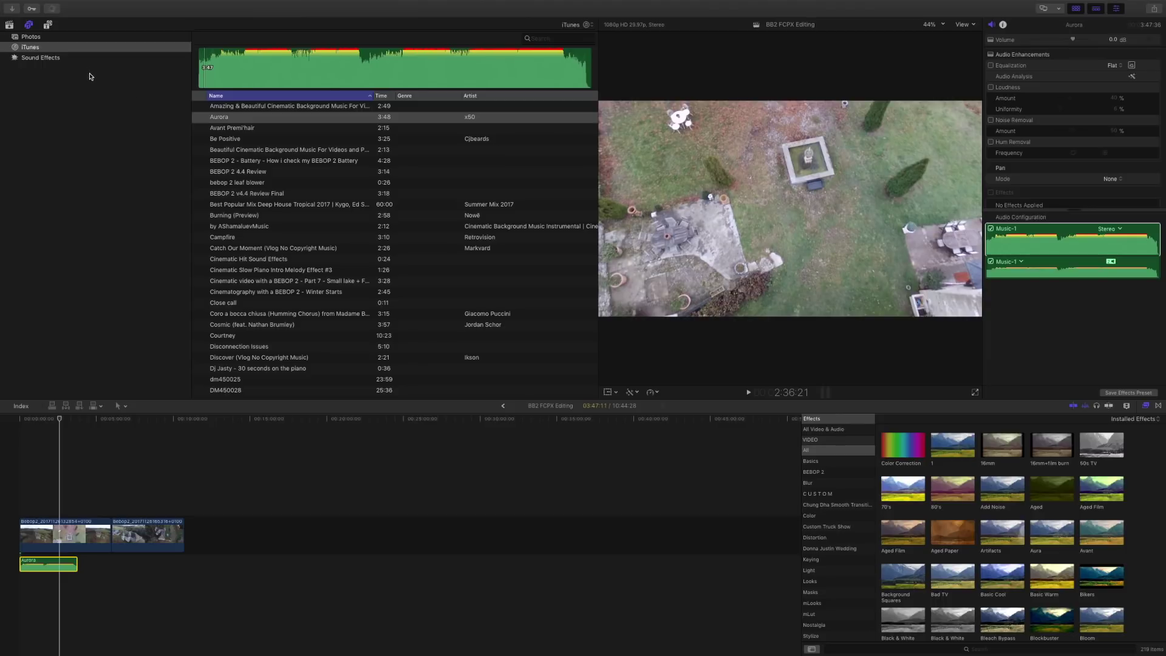
- Hide the media browser to enlarge the viewer and play the sequence with its music from the beginning
click(1077, 10)
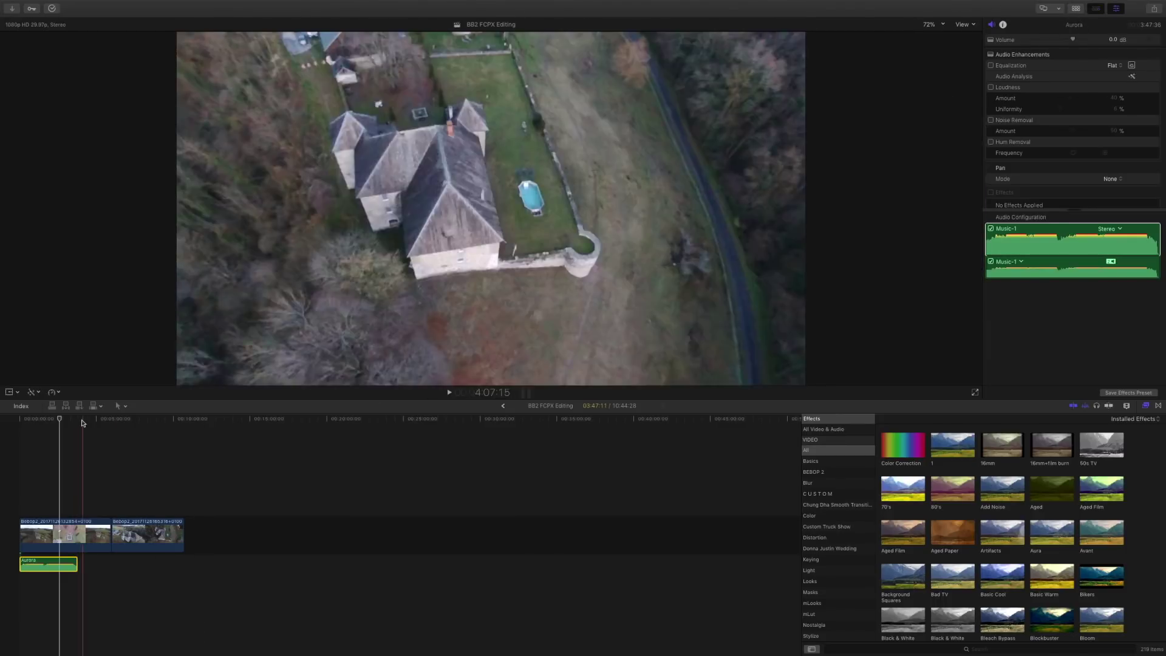
key(super+equal)
key(super+equal)
key(super+equal)
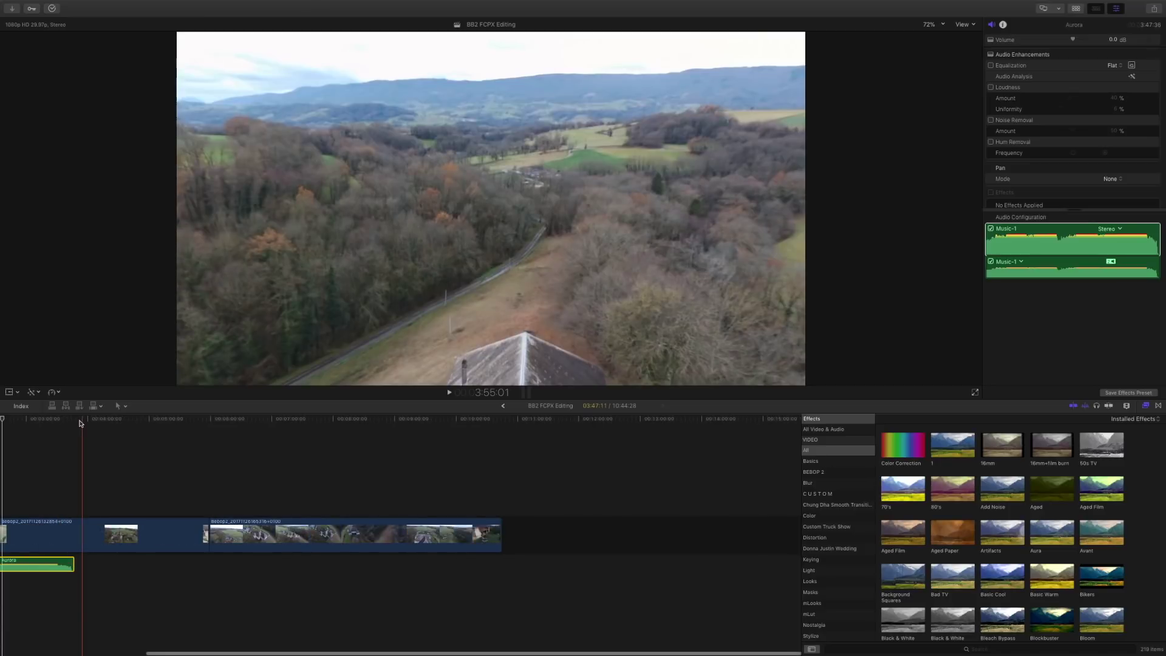
key(super+minus)
key(super+minus)
key(super+minus)
key(super+minus)
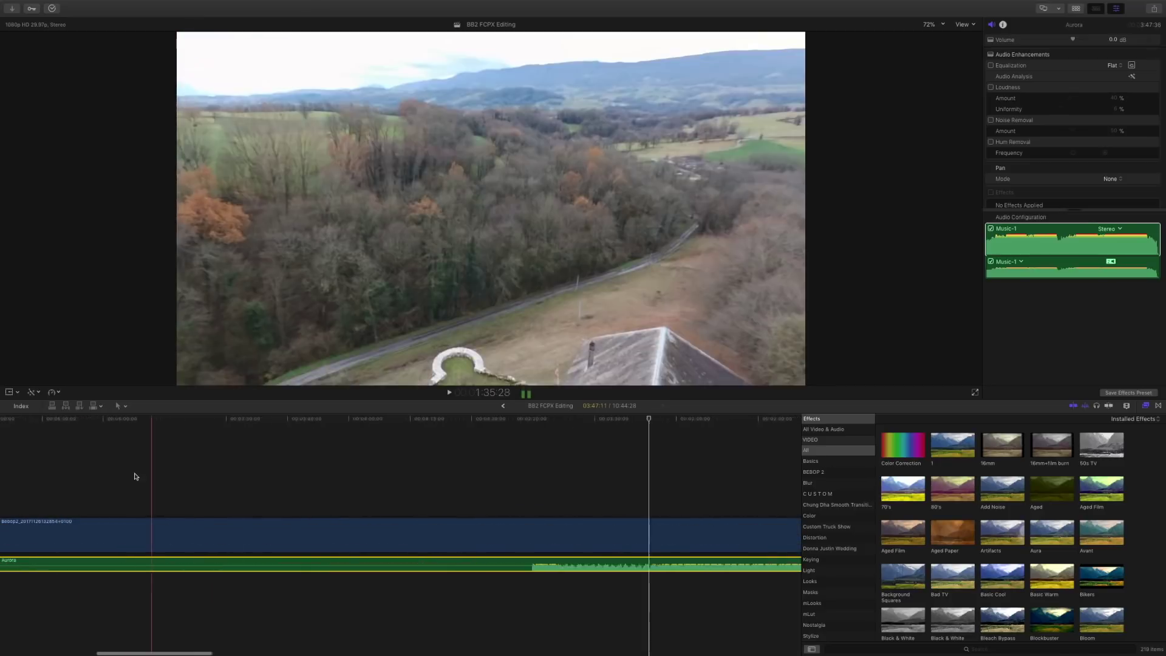
click(17, 480)
key(space)
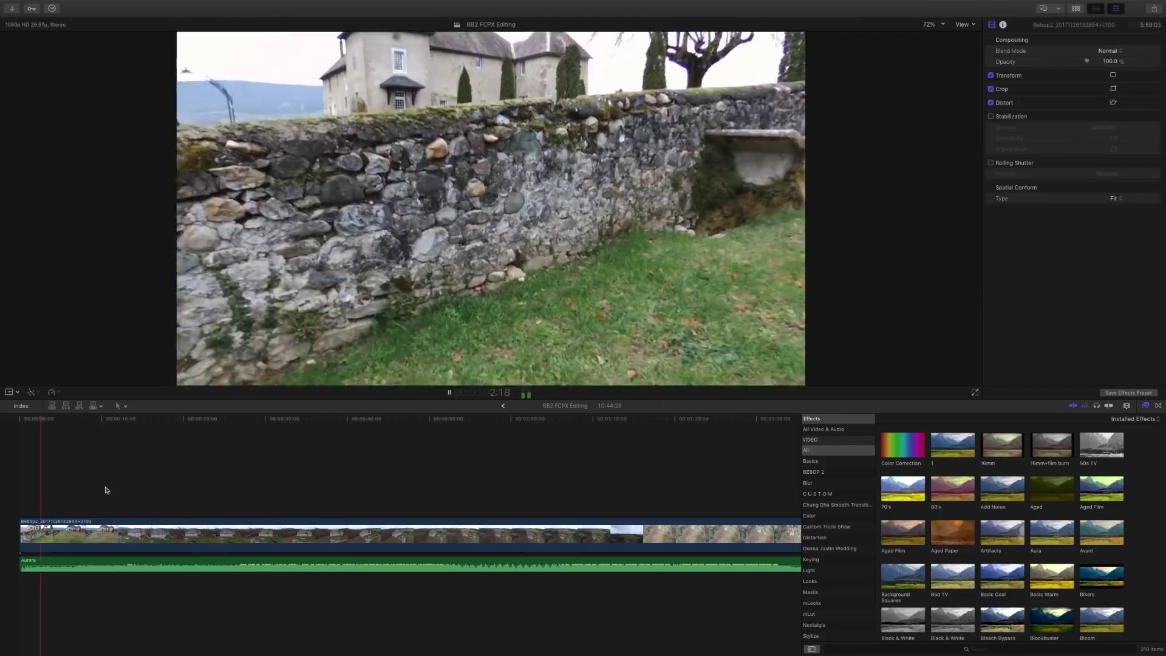
click(140, 502)
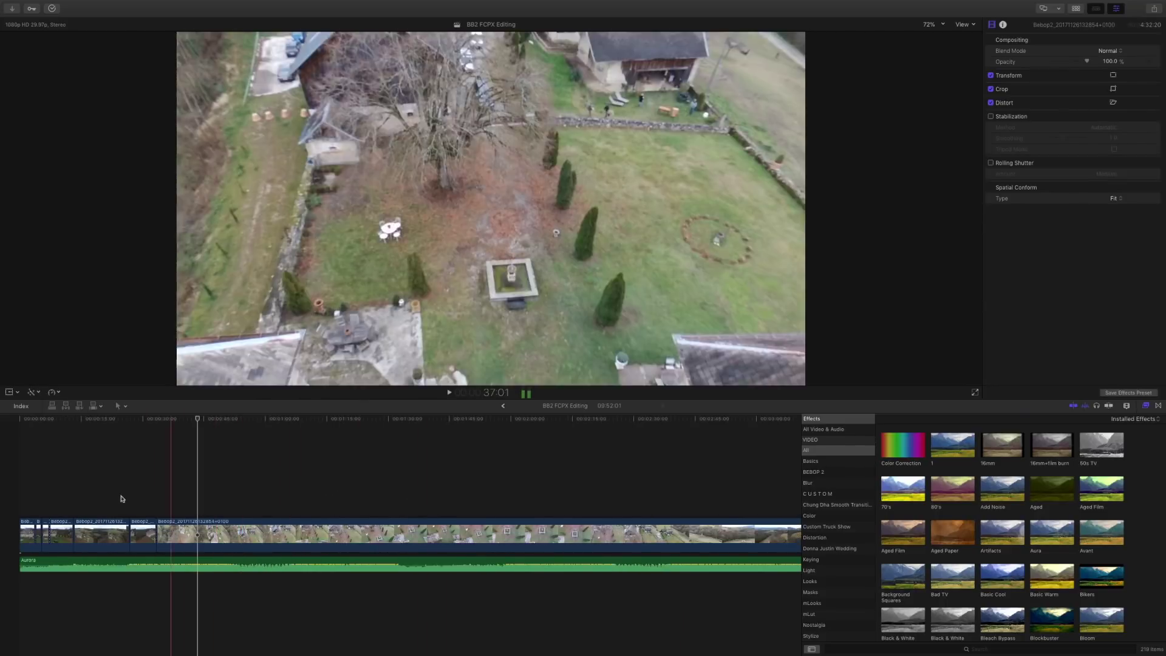
- Combine the six short clips at the start of the timeline into a compound clip named BB2 FCPX Editing Clip - 1
drag(133, 487, 22, 527)
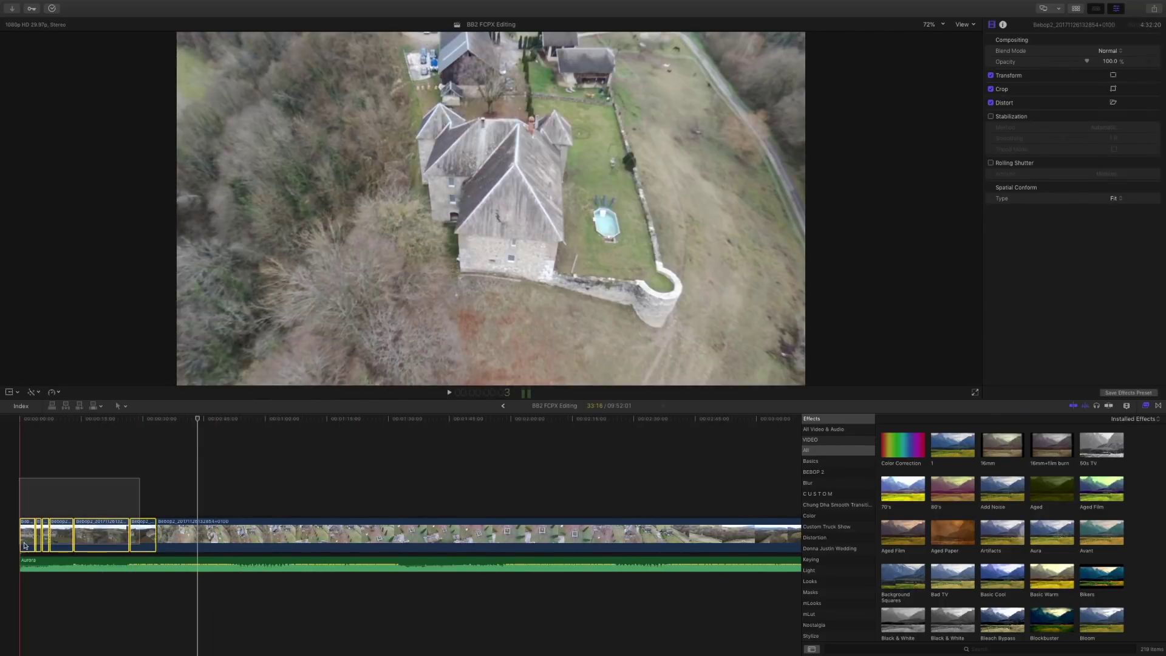
right_click(96, 497)
click(130, 501)
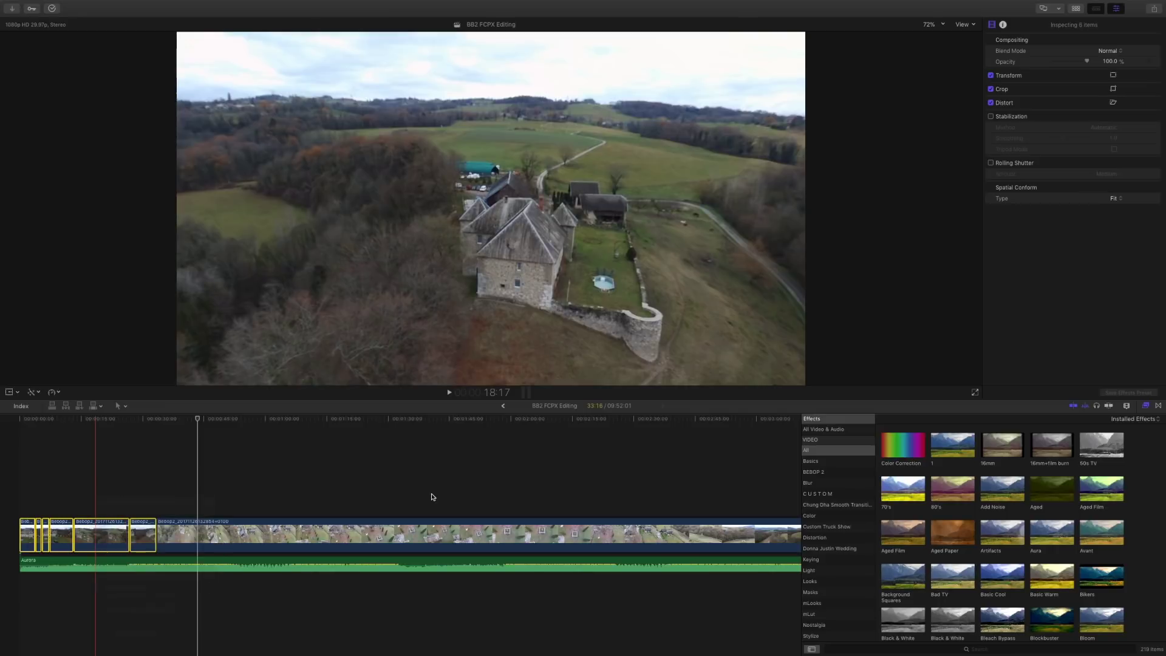
click(608, 28)
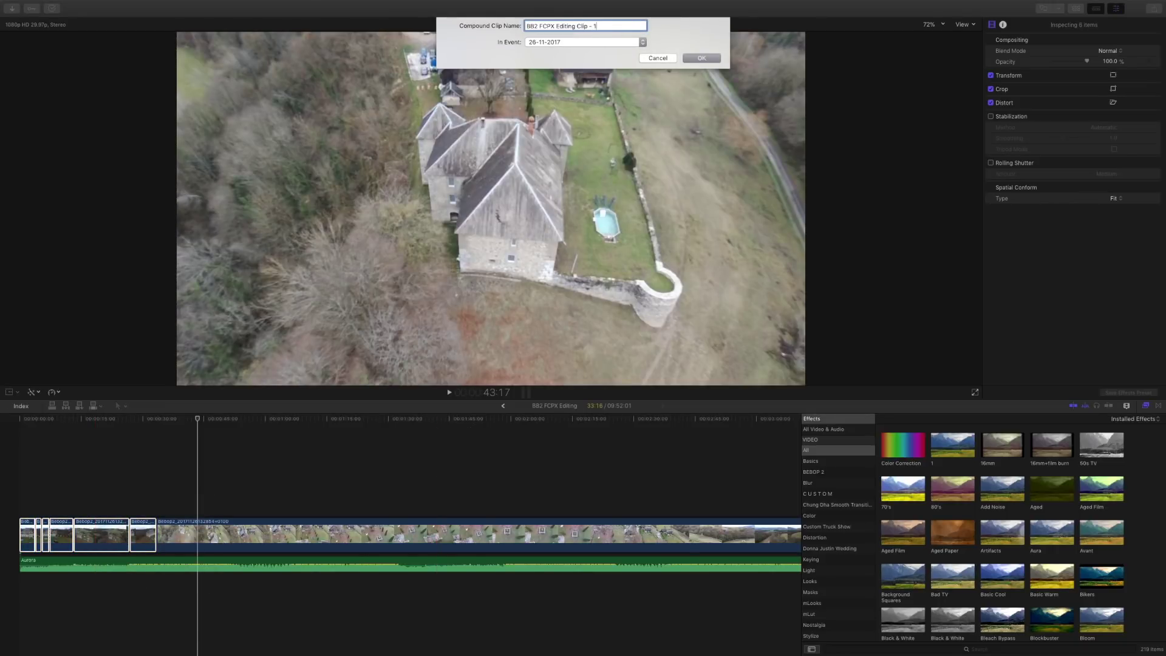
key(Return)
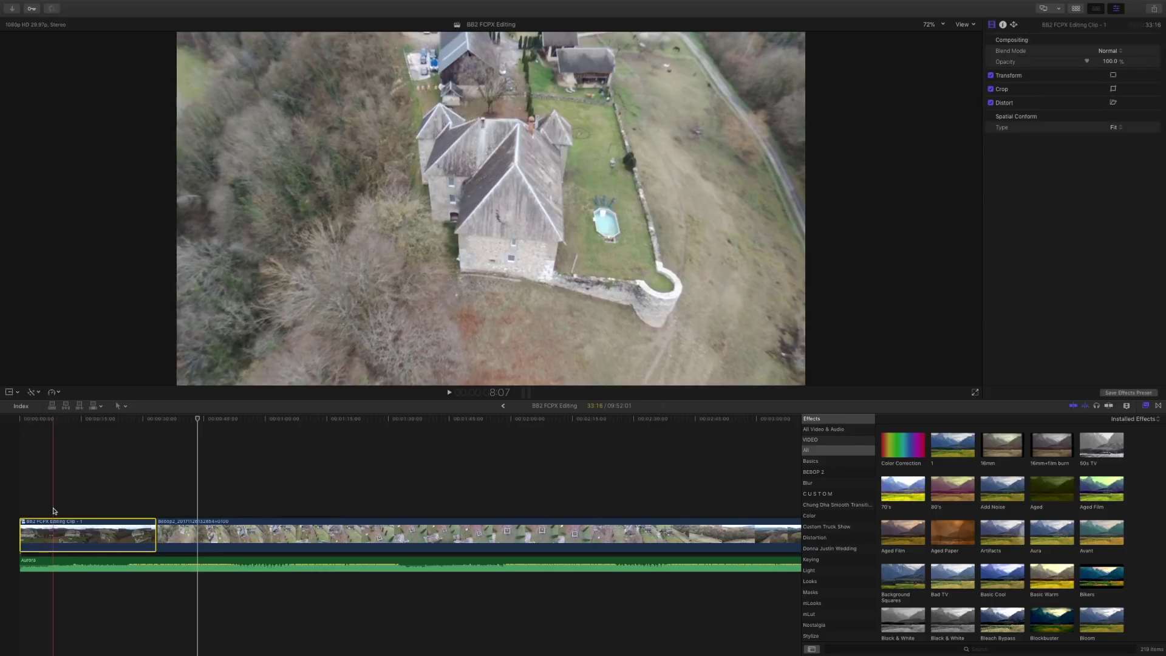
- Apply the Color Correction effect to the compound clip
click(51, 496)
key(super+4)
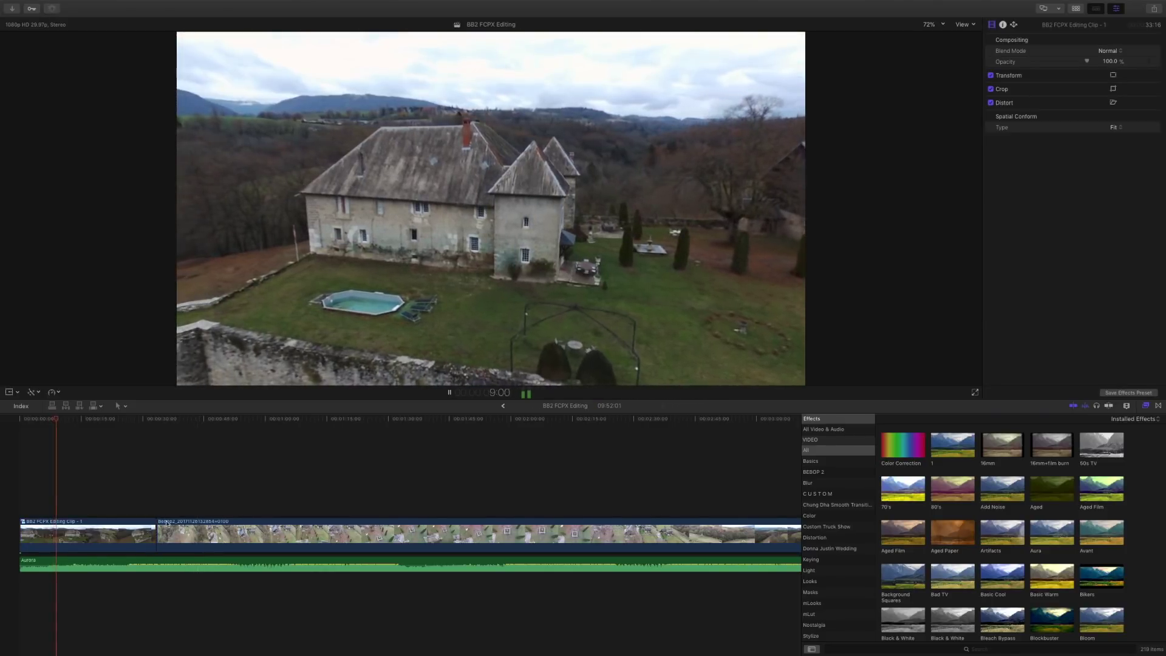
drag(903, 444, 80, 534)
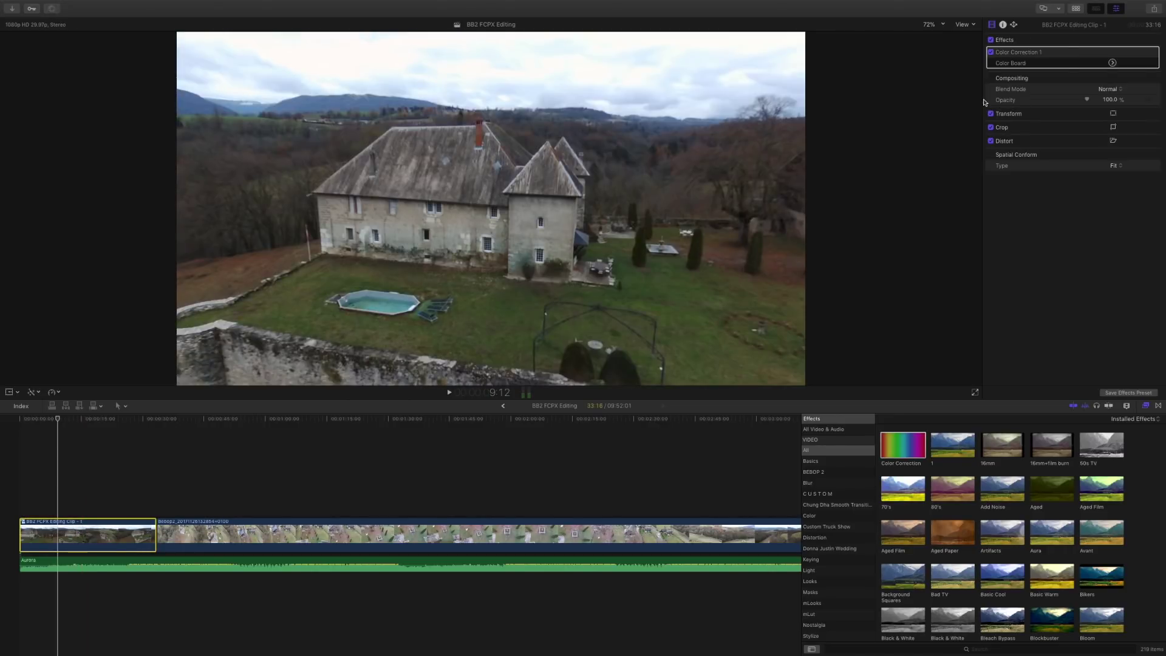
- Set the color correction's exposure to Global 4%, Shadows 6%, Midtones -12% and Highlights -20%, and play the clip to check it
click(1112, 64)
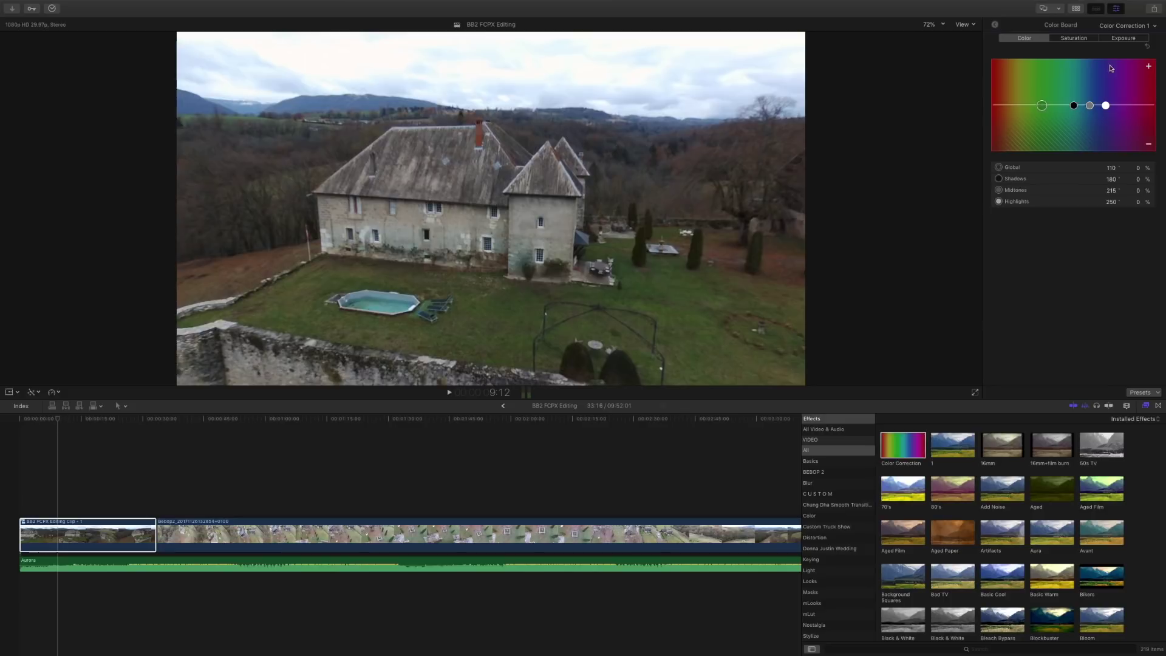
click(1122, 40)
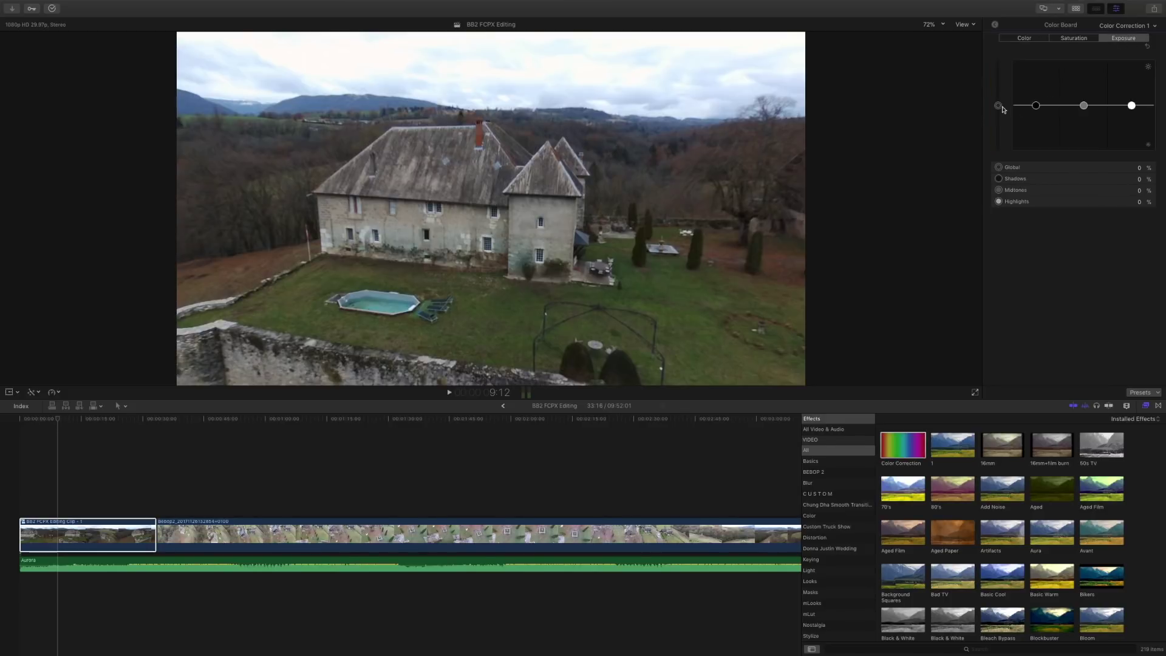
drag(1001, 108, 1001, 106)
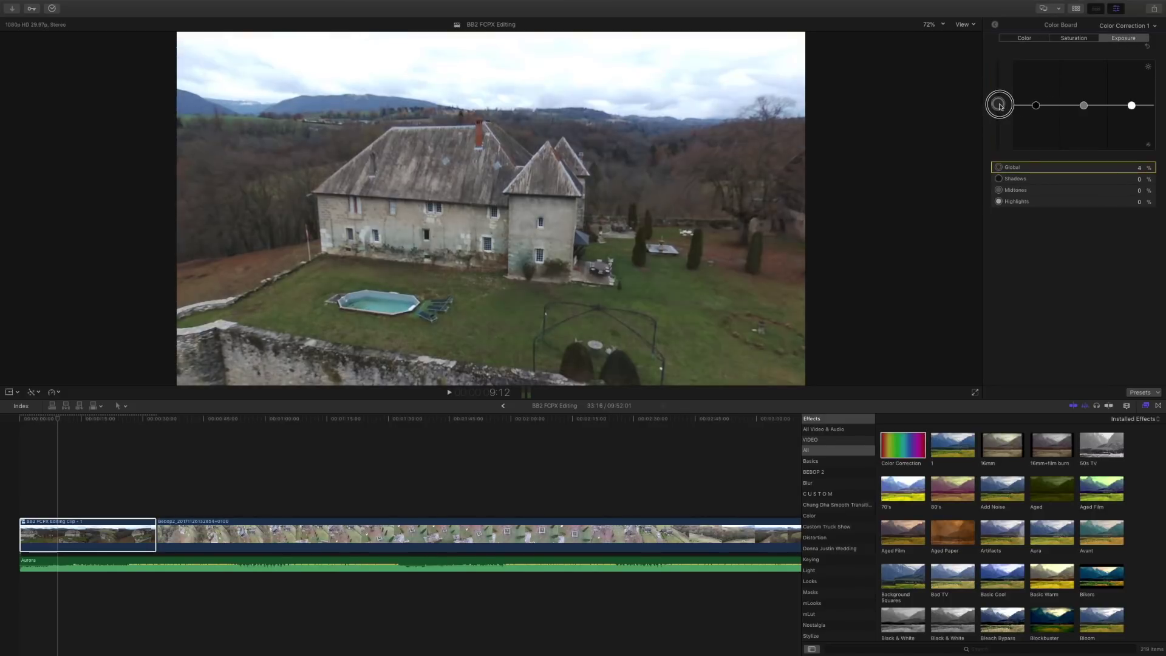
click(1035, 106)
drag(1037, 109, 1036, 106)
drag(1133, 109, 1134, 117)
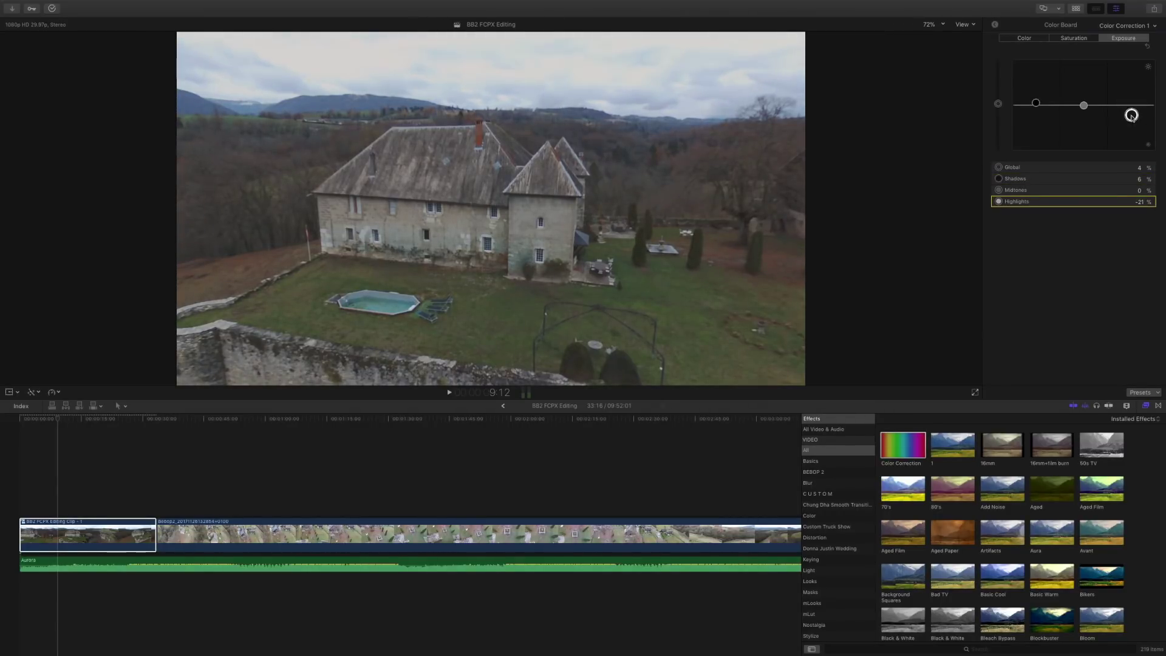
drag(1084, 108, 1087, 113)
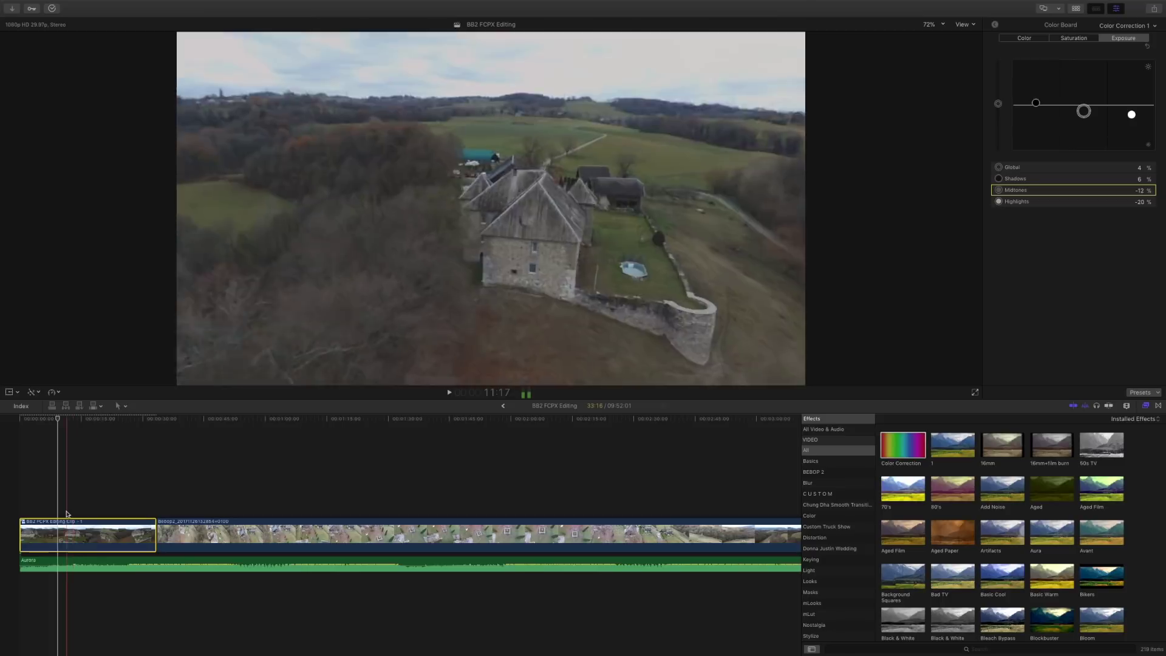
click(31, 499)
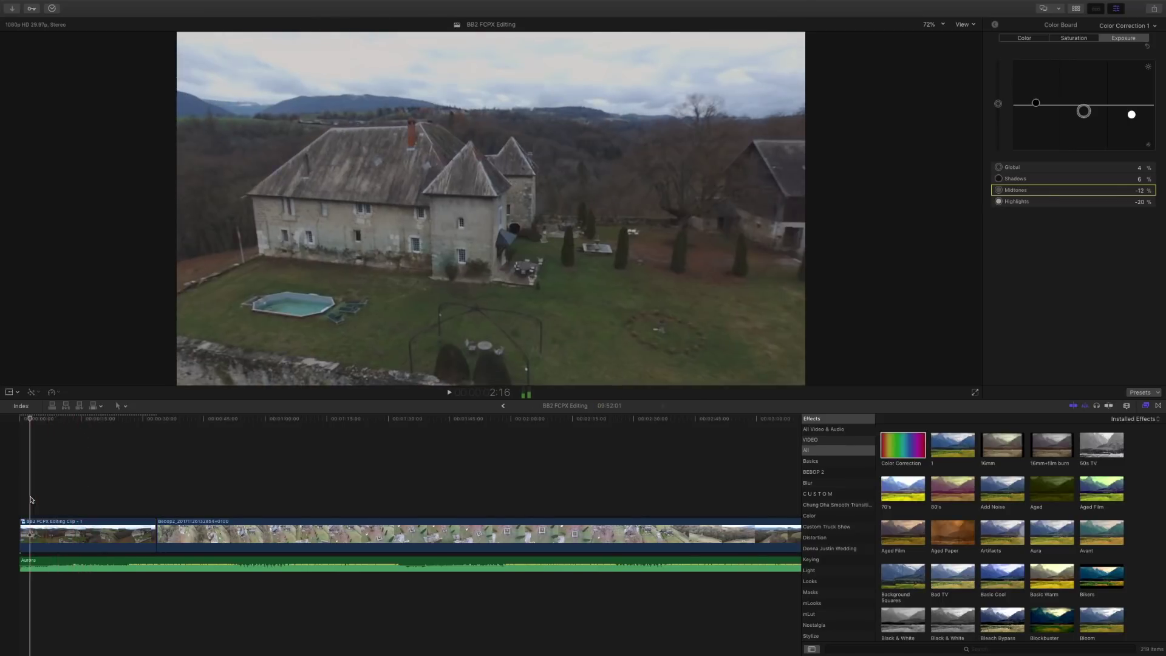
key(space)
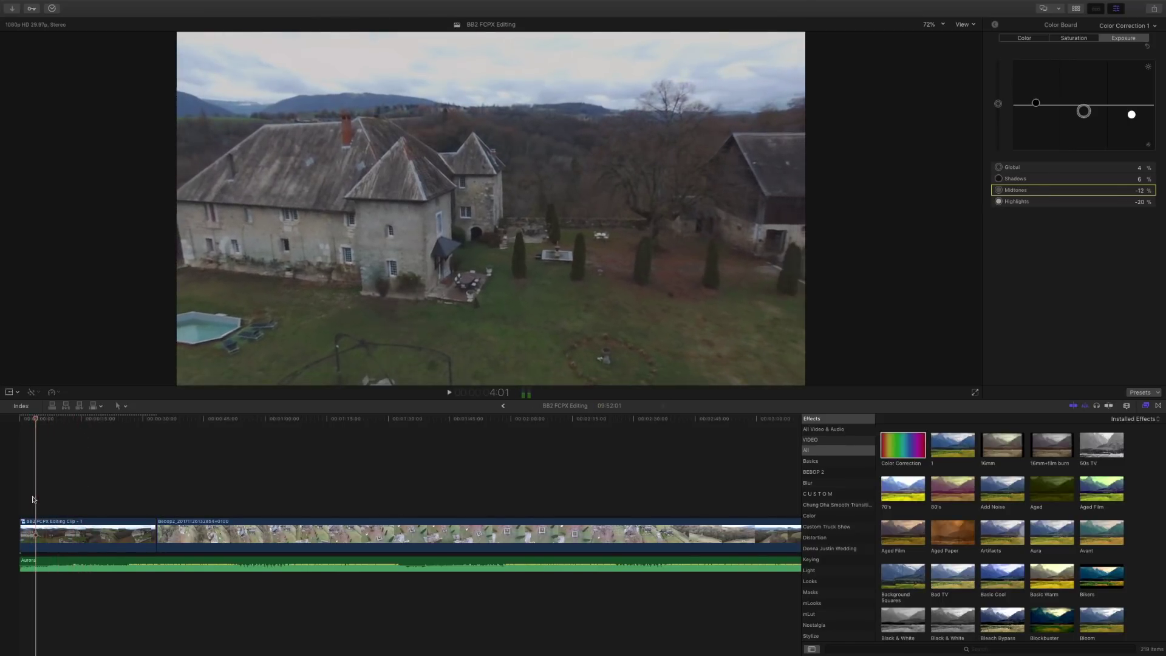
- Search the effects for "teal" and apply the second Teal & Orange effect to the compound clip
click(1004, 652)
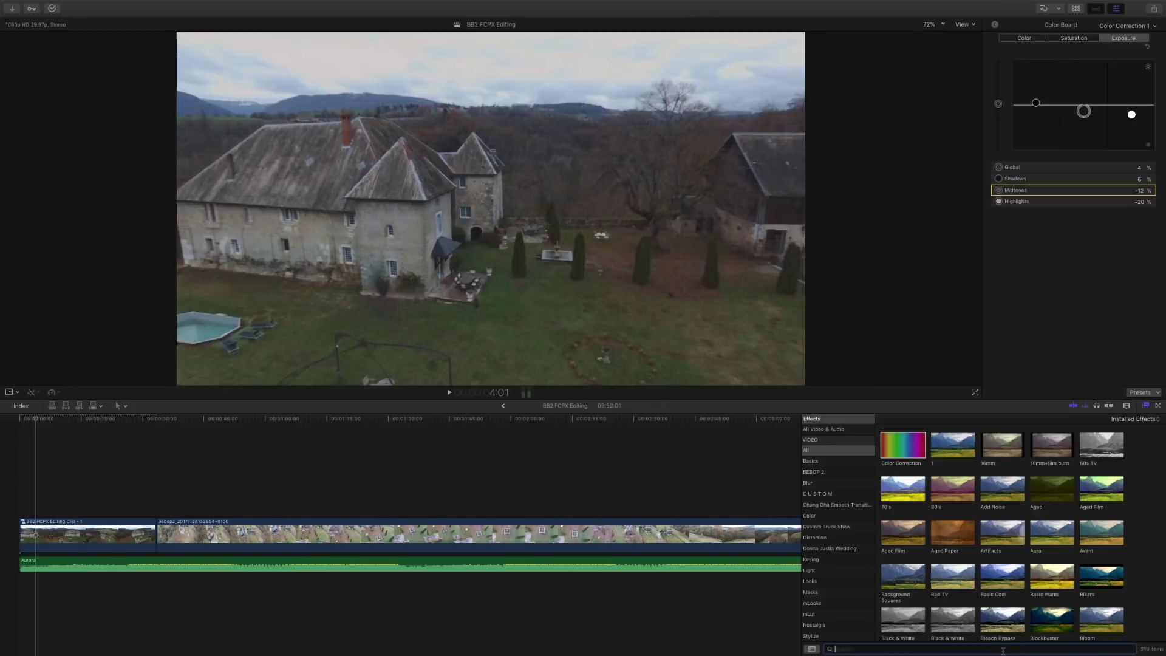
text(teal)
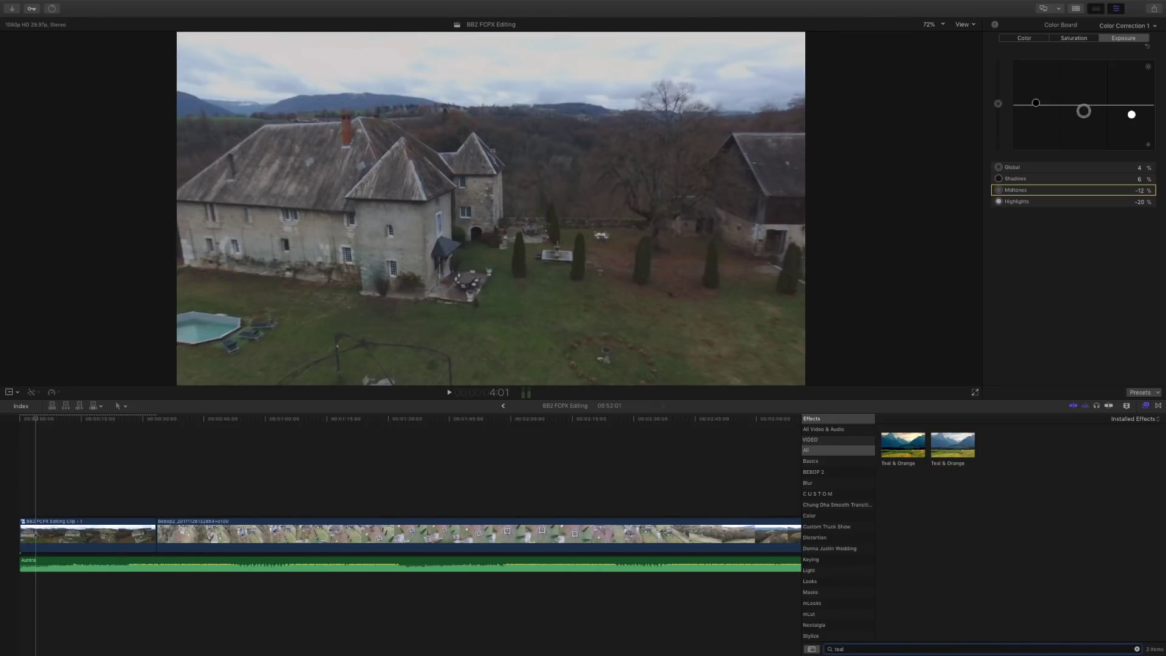
click(952, 454)
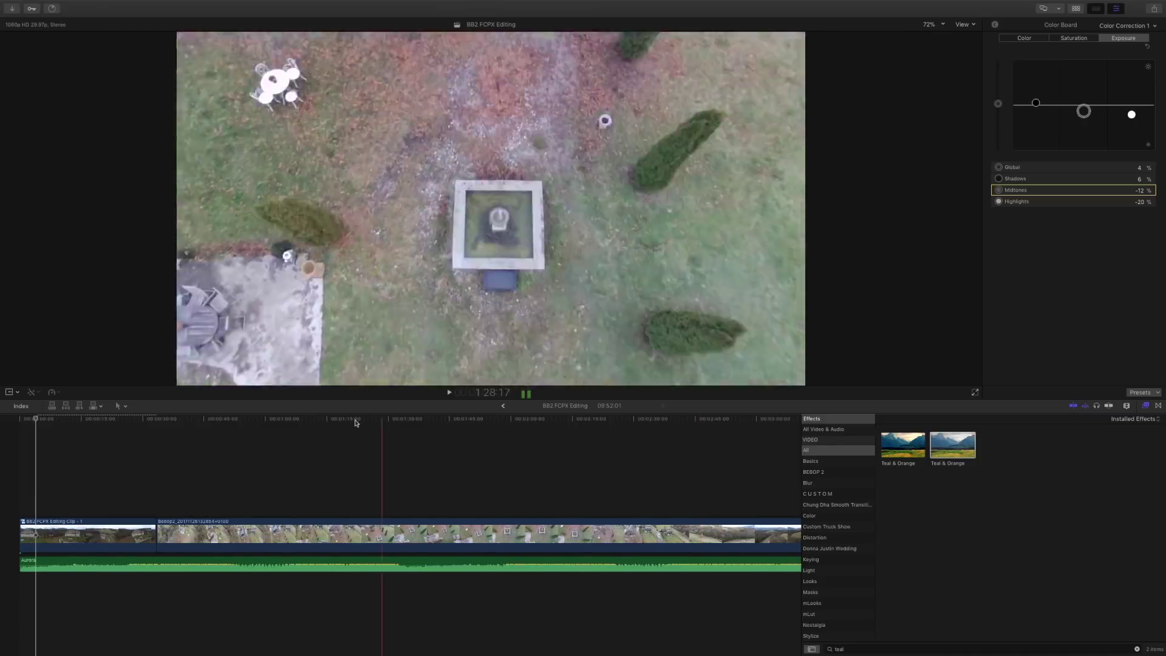
drag(952, 446, 97, 532)
- Set the compound clip's Teal & Orange effect to an Amount of about 24.6, Protect Skin 0 and Shadows 0.76
click(64, 494)
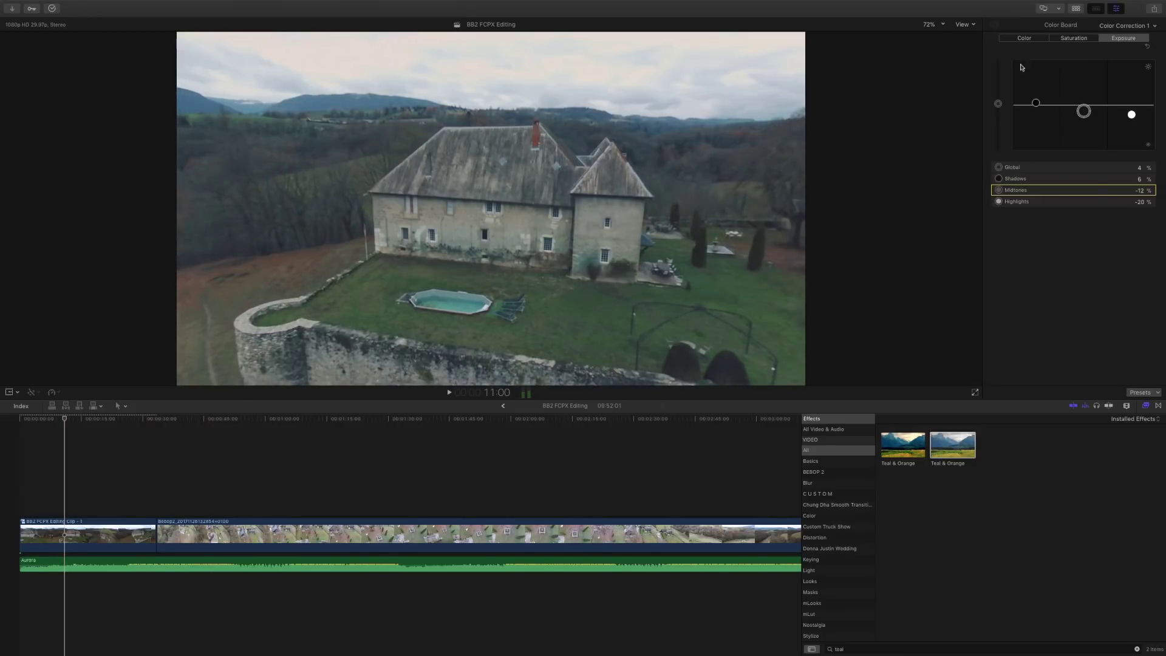
key(super+4)
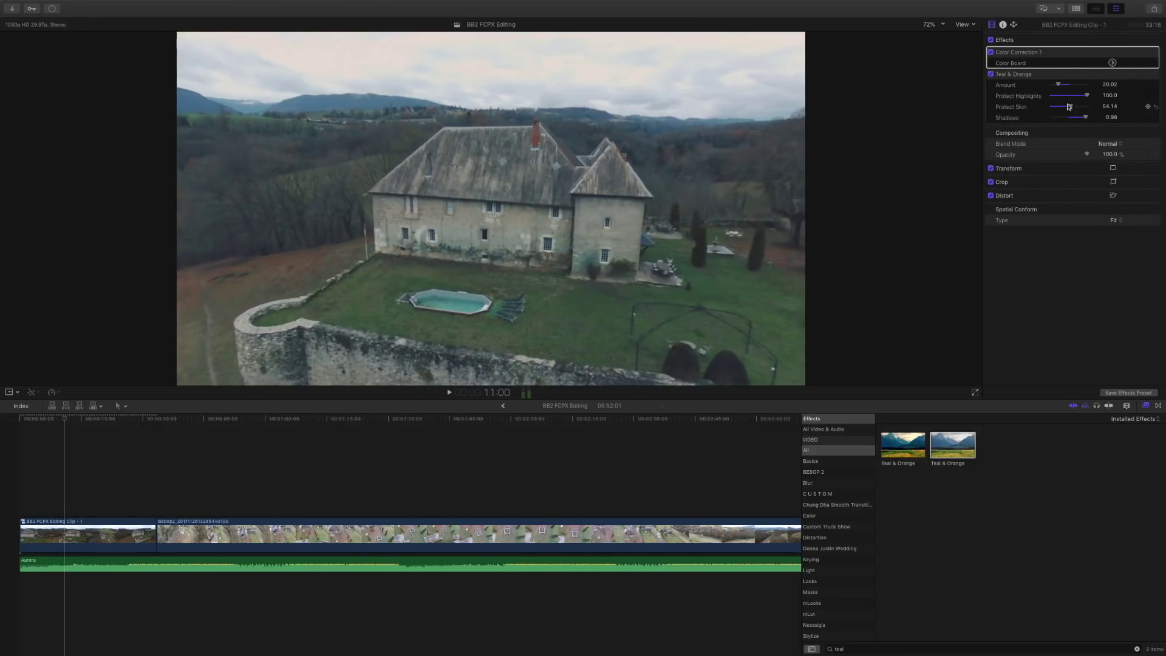
drag(1057, 87, 1060, 85)
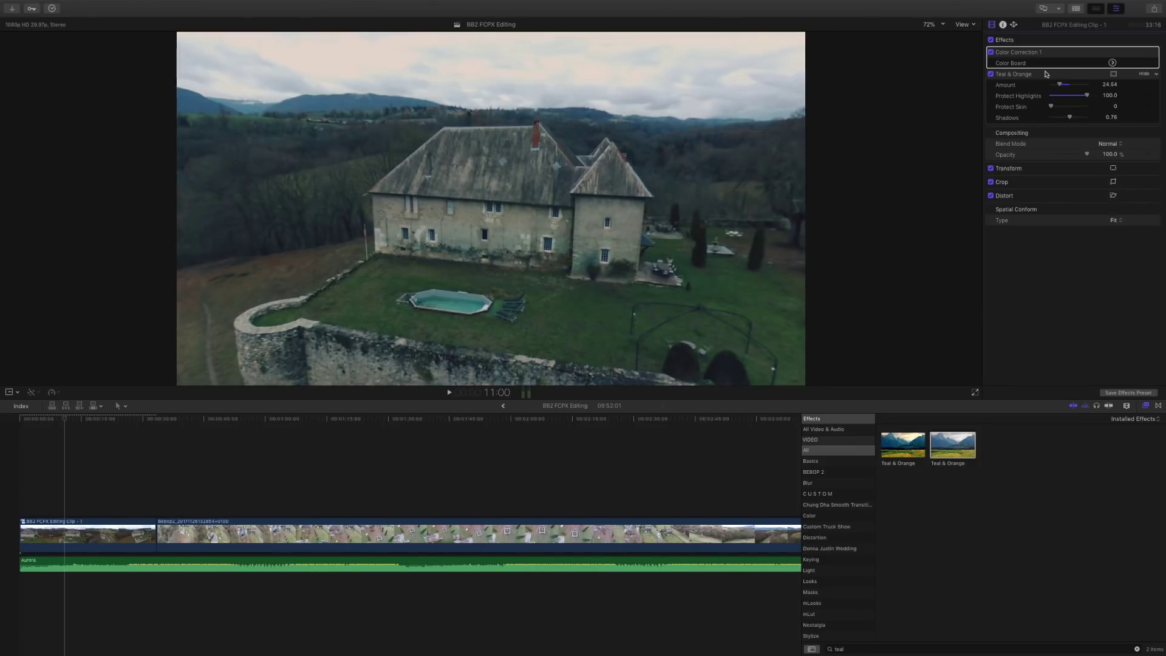
- Set the color correction's saturation to Global 6%, Shadows 39% and Midtones 18%, and play the clip to check it
click(1112, 62)
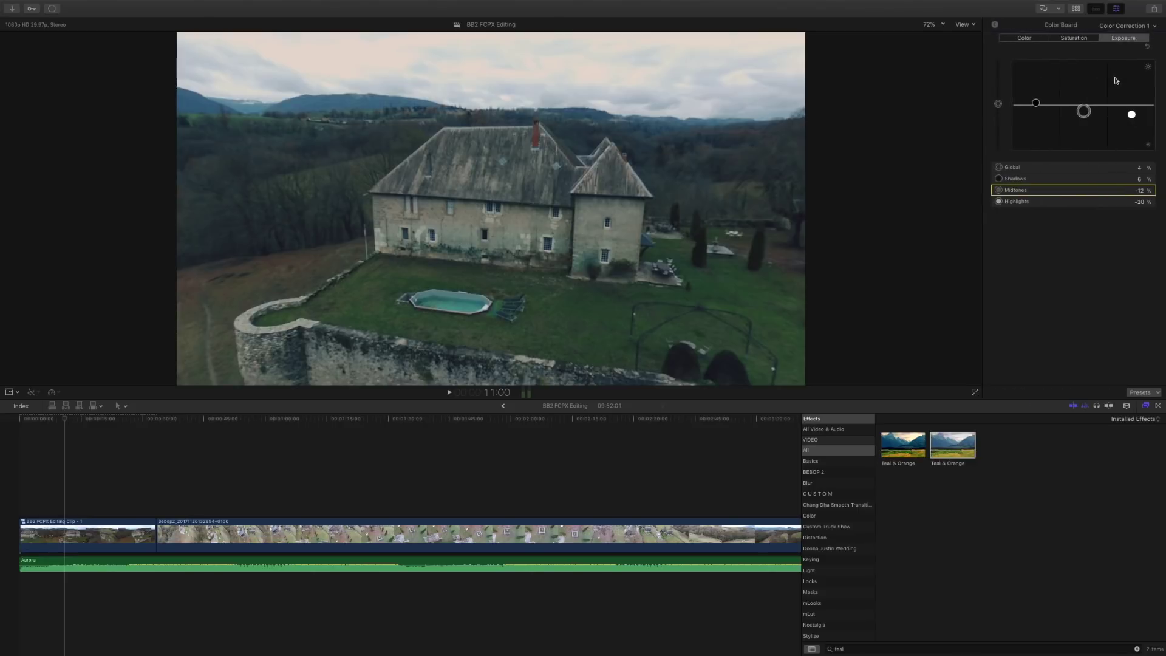
click(1081, 38)
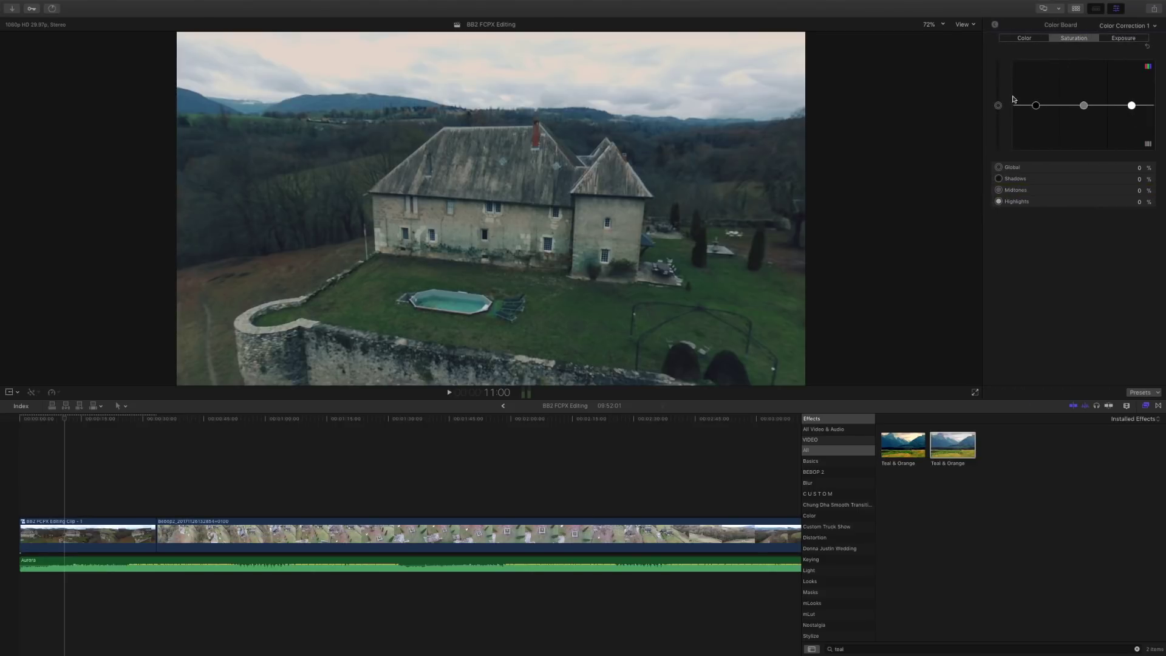
drag(997, 108, 1084, 97)
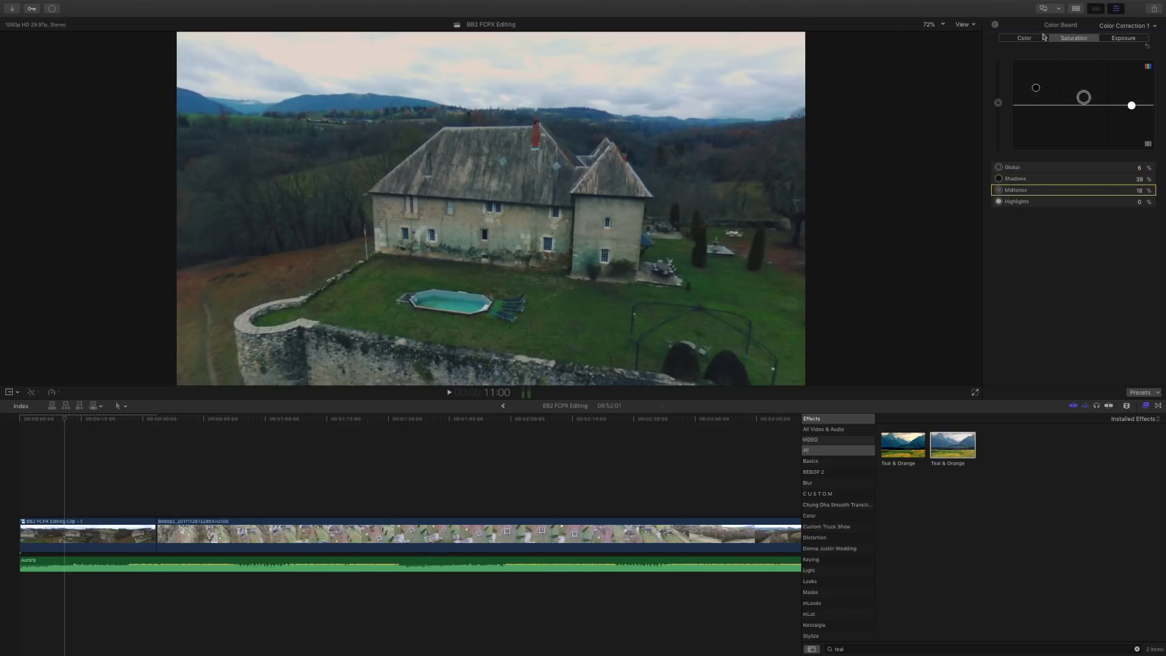
click(995, 24)
click(88, 471)
key(space)
click(44, 469)
key(space)
- Search the effects for "Lett" and apply the Letterbox effect to the compound clip
click(1103, 625)
click(1137, 649)
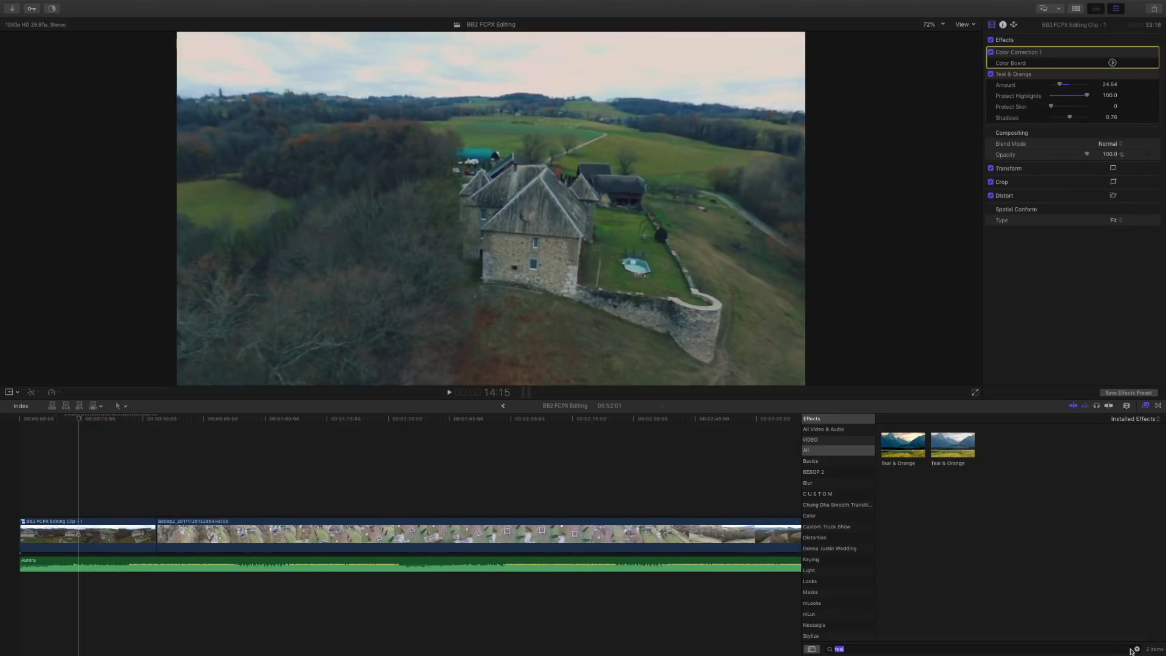
click(1102, 650)
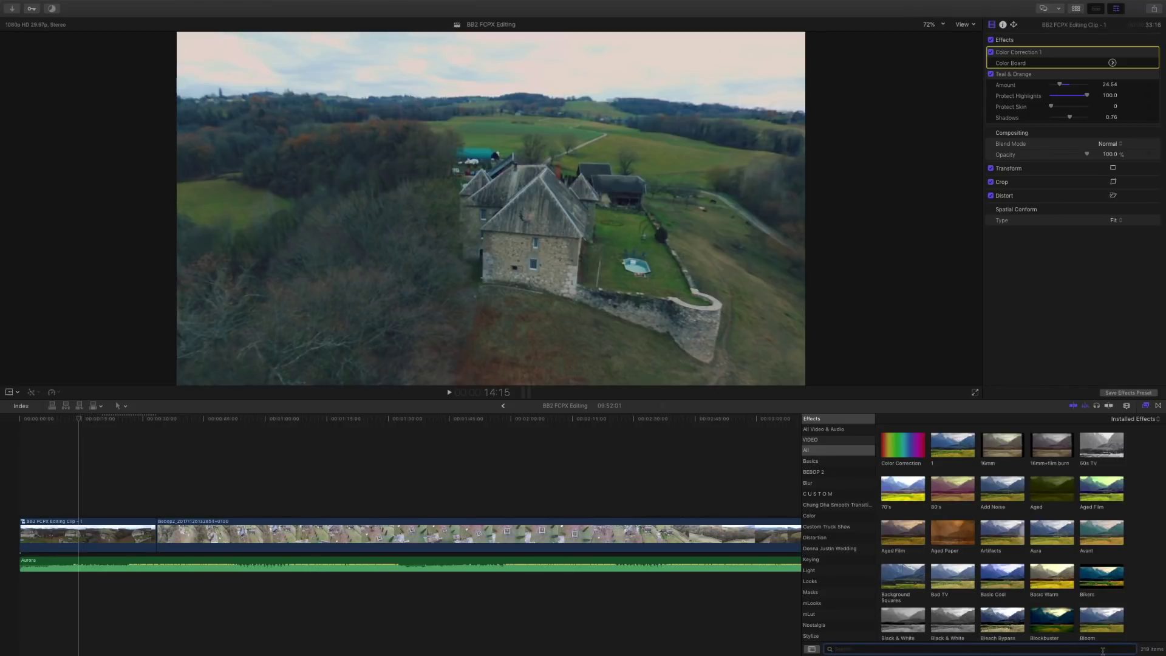
text(Lett)
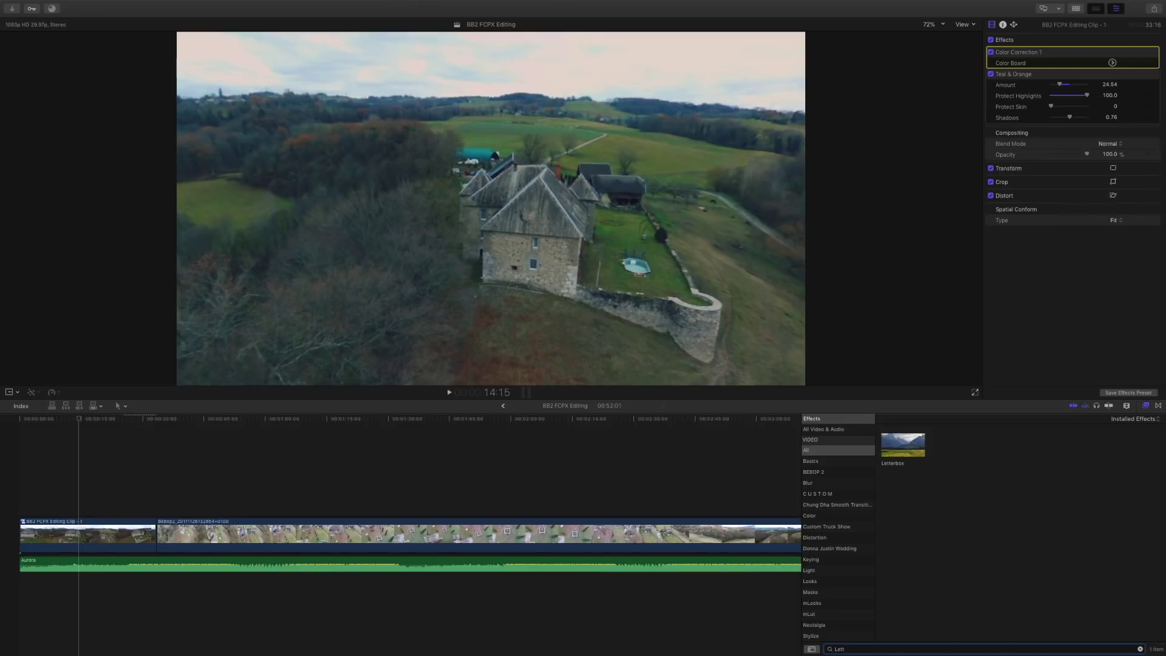
drag(916, 446, 101, 534)
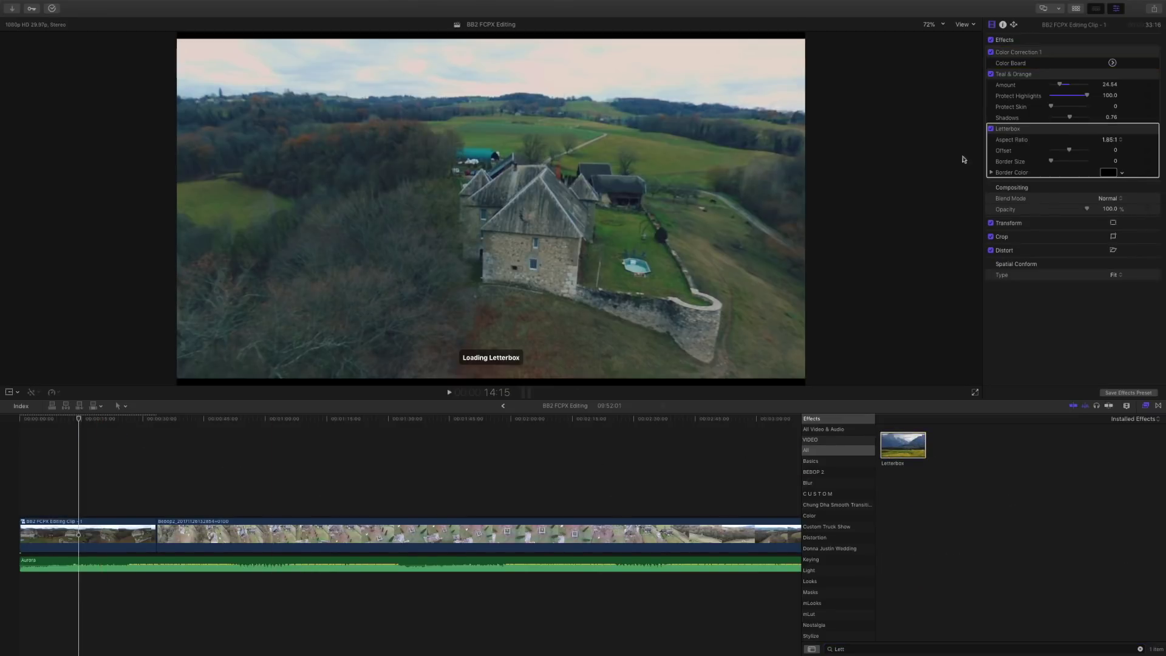
- Set the Letterbox effect's aspect ratio to 2.35:1 and play the compound clip from the start to check it
click(1120, 140)
click(1110, 151)
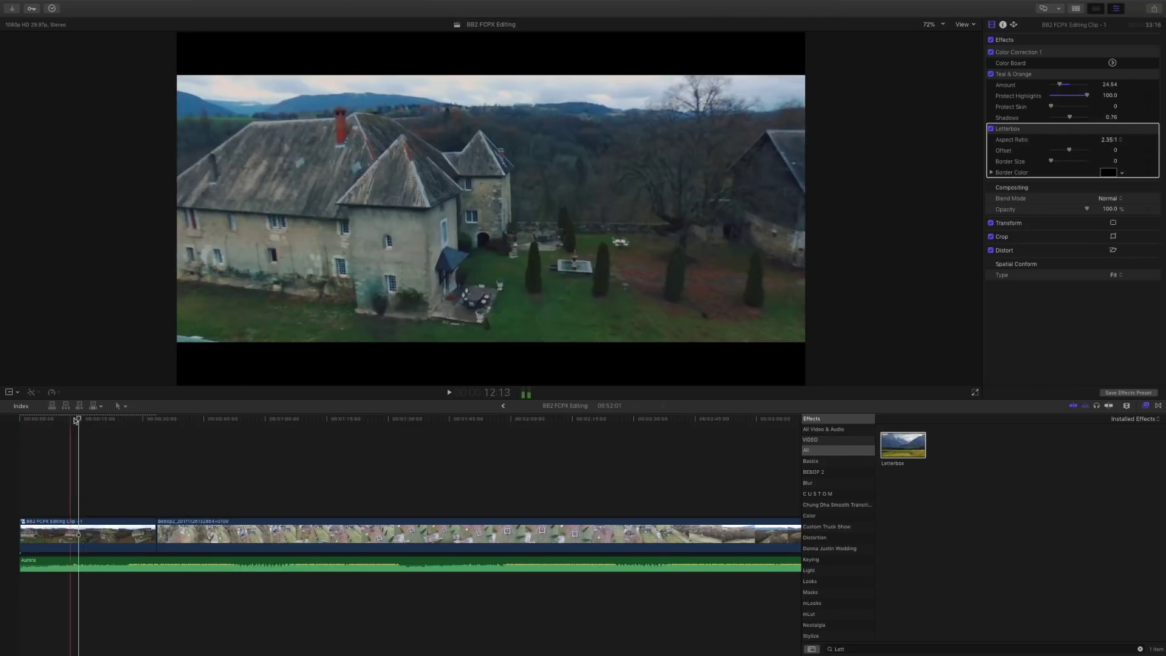
drag(77, 420, 11, 441)
key(space)
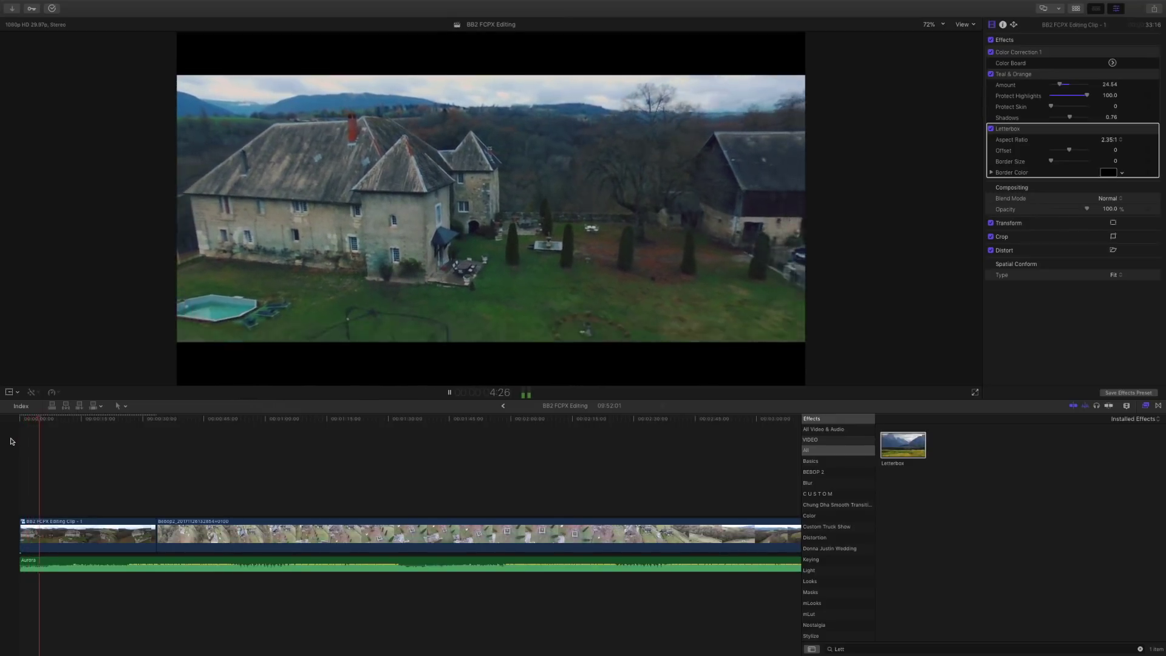
key(space)
- Search the effects for "sharp", apply the Sharpen effect to the compound clip and play it from the start
click(1026, 515)
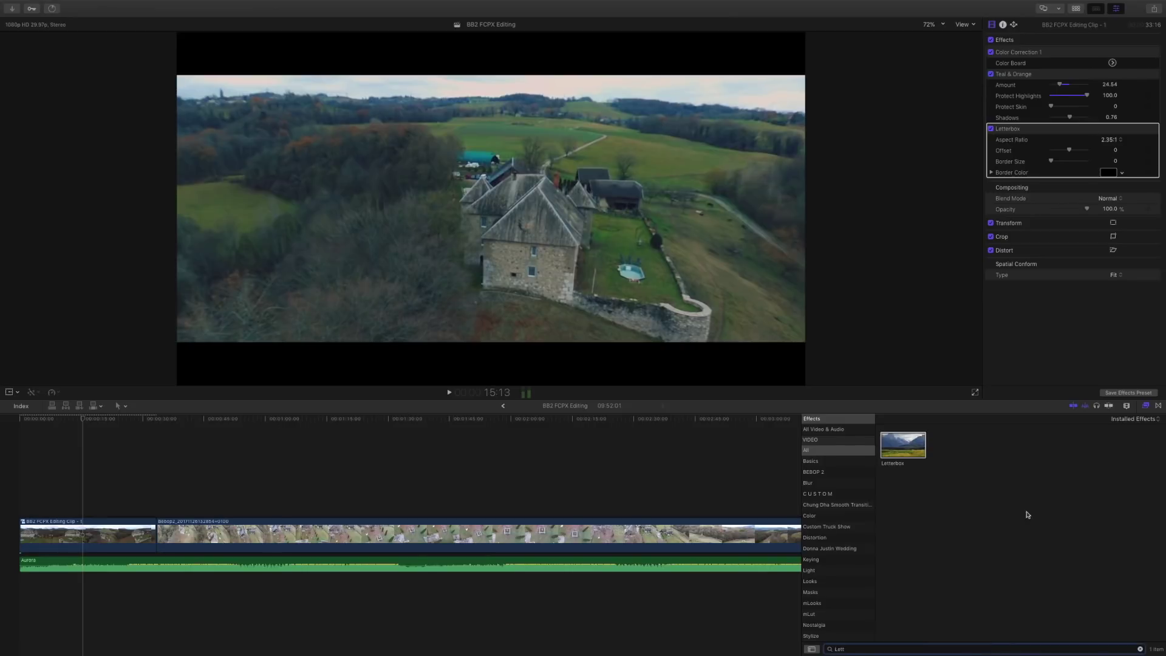
key(BackSpace)
text(sharp)
drag(909, 451, 109, 533)
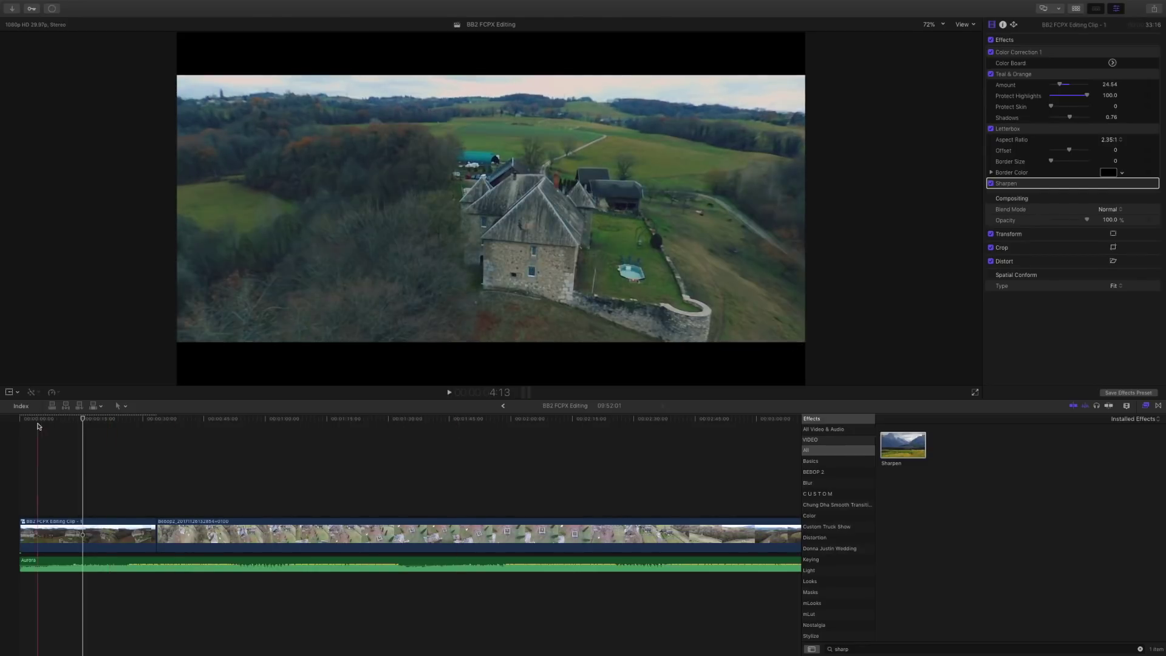
drag(73, 422, 2, 441)
key(space)
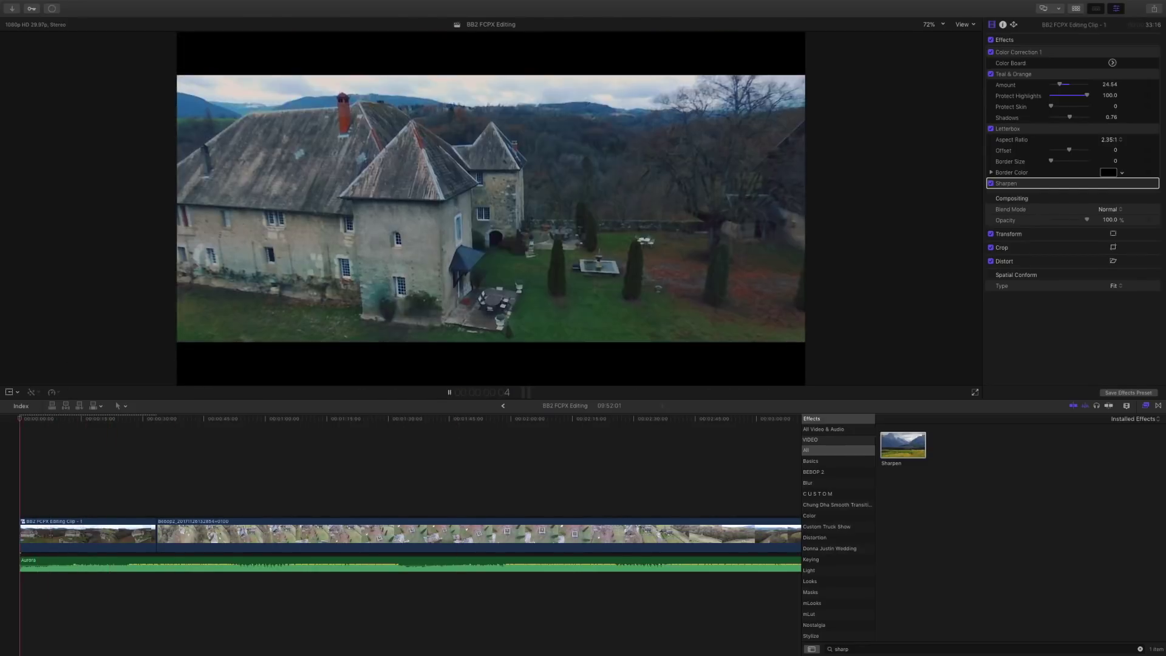